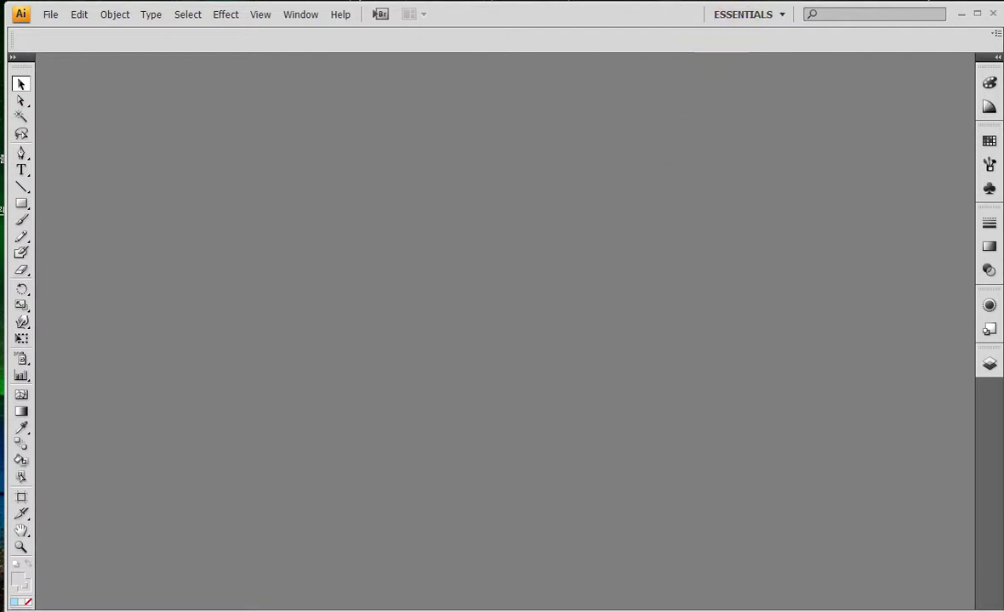
# Reapply the Essentials workspace so the tools rearrange into two columns.
pyautogui.click(740, 16)
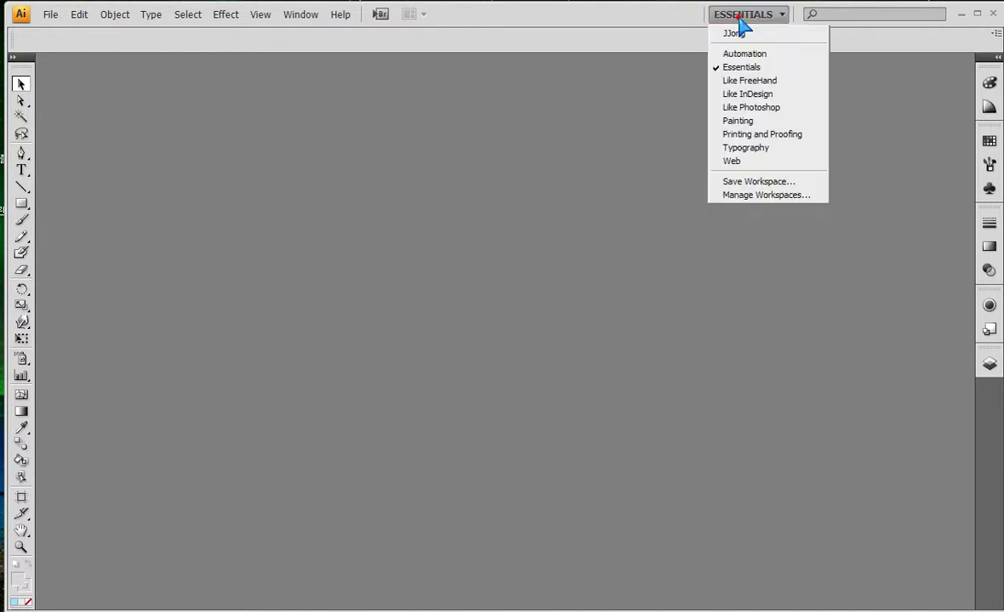
pyautogui.click(737, 70)
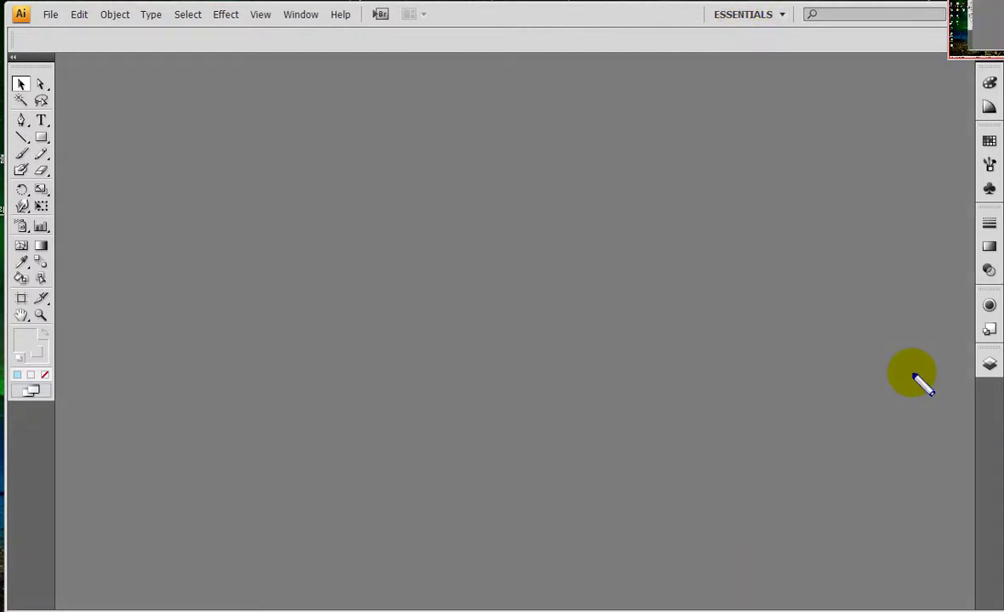
pyautogui.click(989, 387)
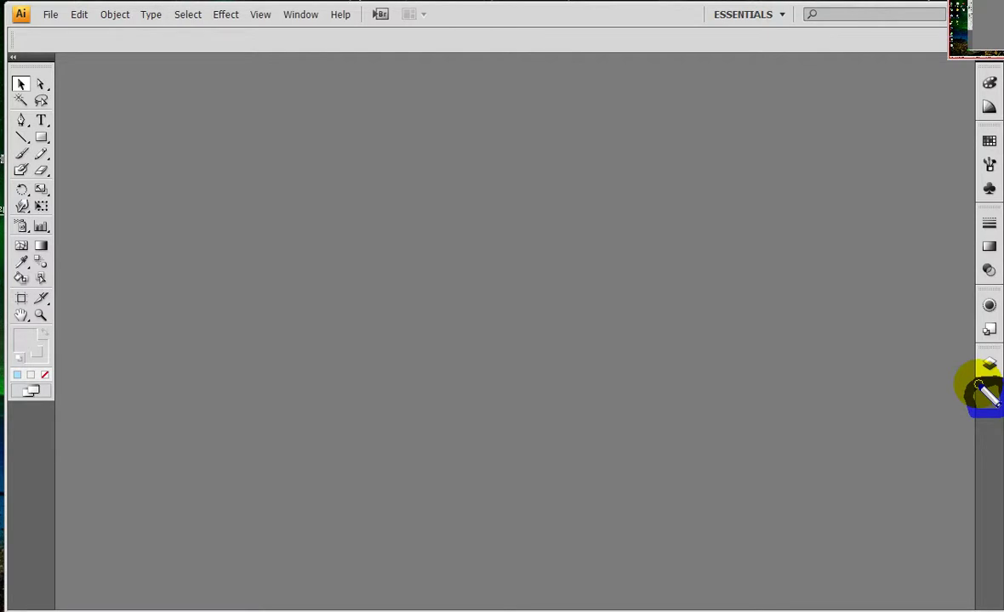
pyautogui.moveTo(978, 385); pyautogui.dragTo(980, 390)
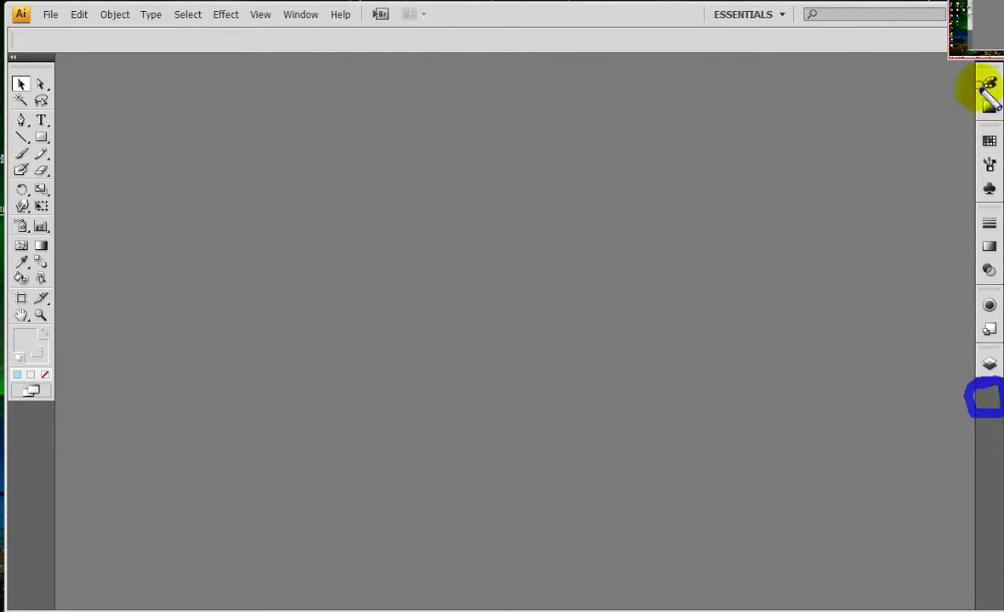
pyautogui.moveTo(969, 63)
pyautogui.mouseDown()
pyautogui.moveTo(945, 94)
pyautogui.moveTo(928, 170)
pyautogui.moveTo(925, 365)
pyautogui.moveTo(978, 401)
pyautogui.mouseUp()
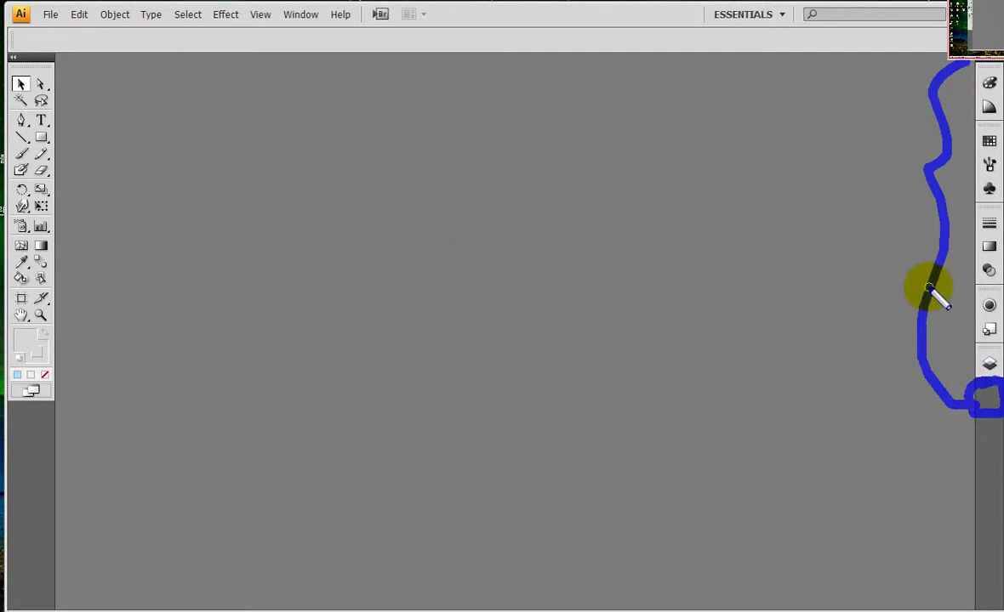
pyautogui.moveTo(24, 32); pyautogui.dragTo(362, 35)
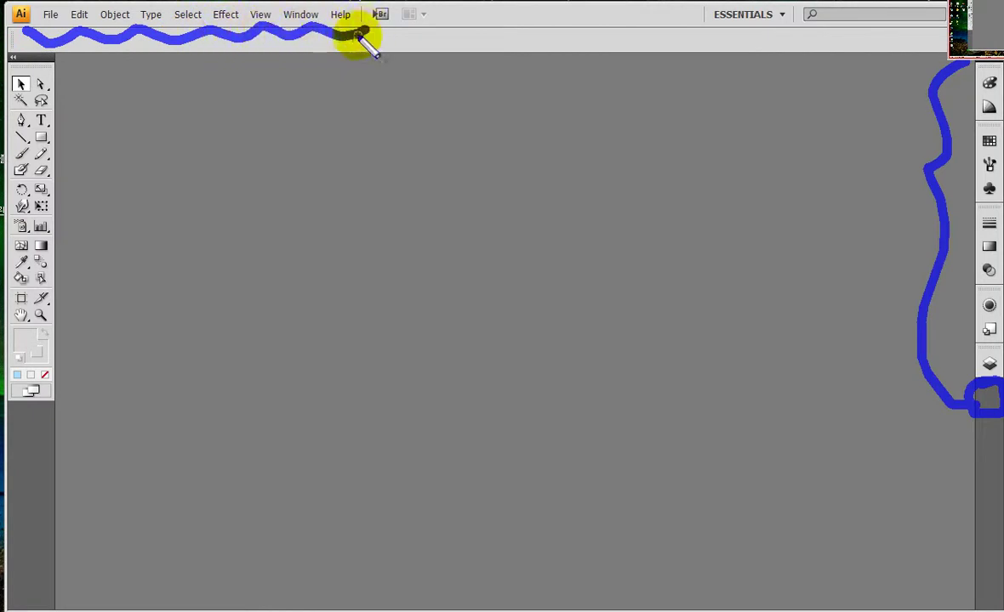
pyautogui.moveTo(279, 14)
pyautogui.mouseDown()
pyautogui.moveTo(325, 49)
pyautogui.moveTo(322, 4)
pyautogui.mouseUp()
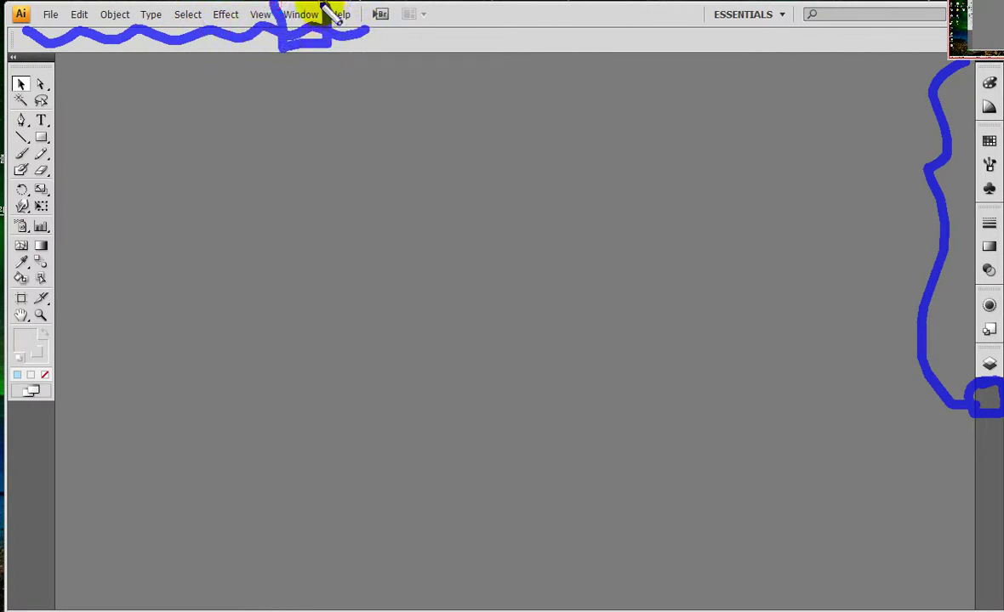
pyautogui.press('Escape')
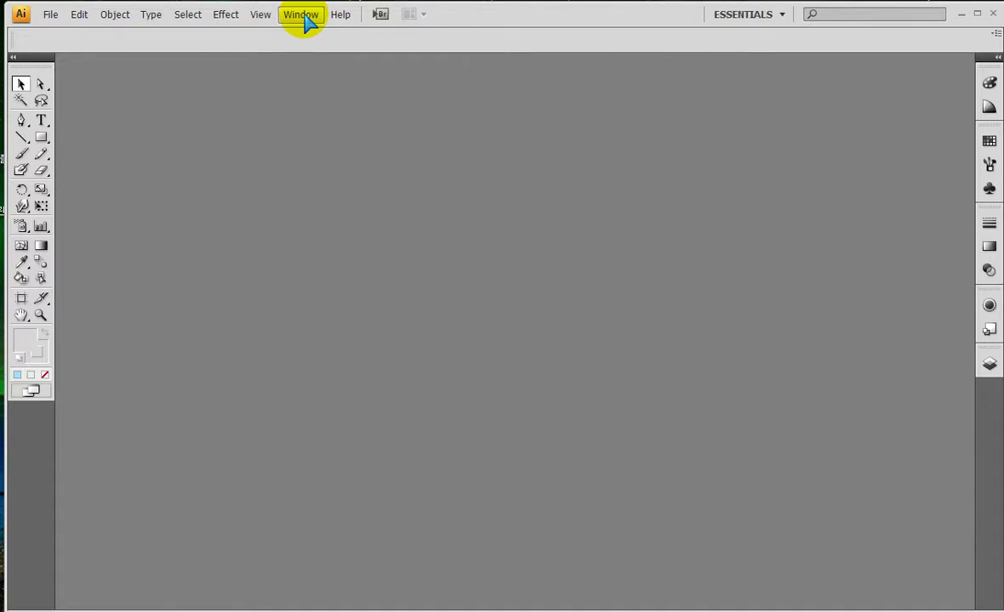
# Open the Window menu listing the panels that can be shown.
pyautogui.click(300, 15)
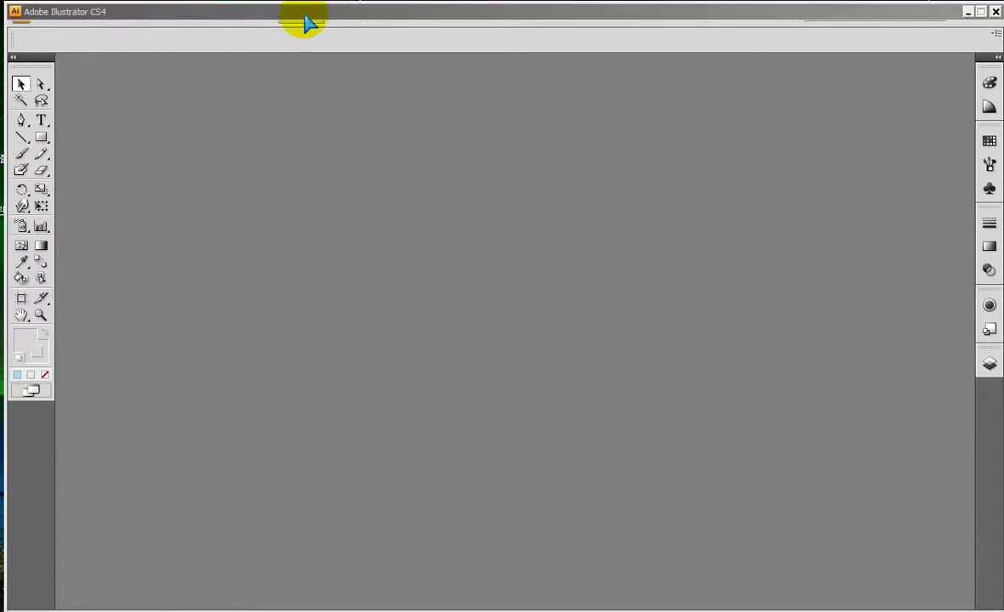
pyautogui.click(302, 15)
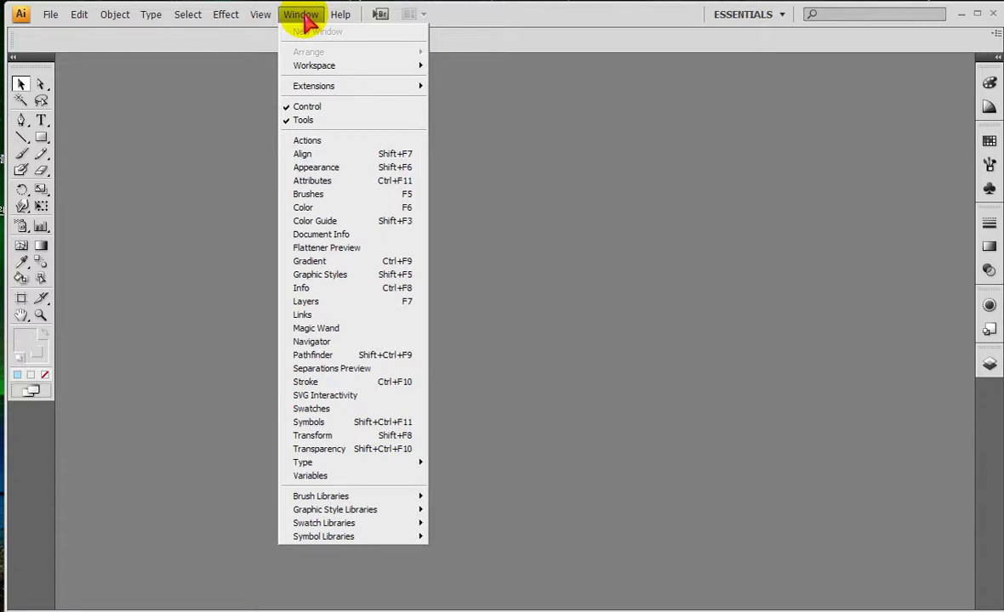
# Dismiss the Window menu and return to the empty workspace.
pyautogui.click(128, 169)
pyautogui.moveTo(32, 34)
pyautogui.mouseDown()
pyautogui.moveTo(654, 36)
pyautogui.moveTo(6, 30)
pyautogui.mouseUp()
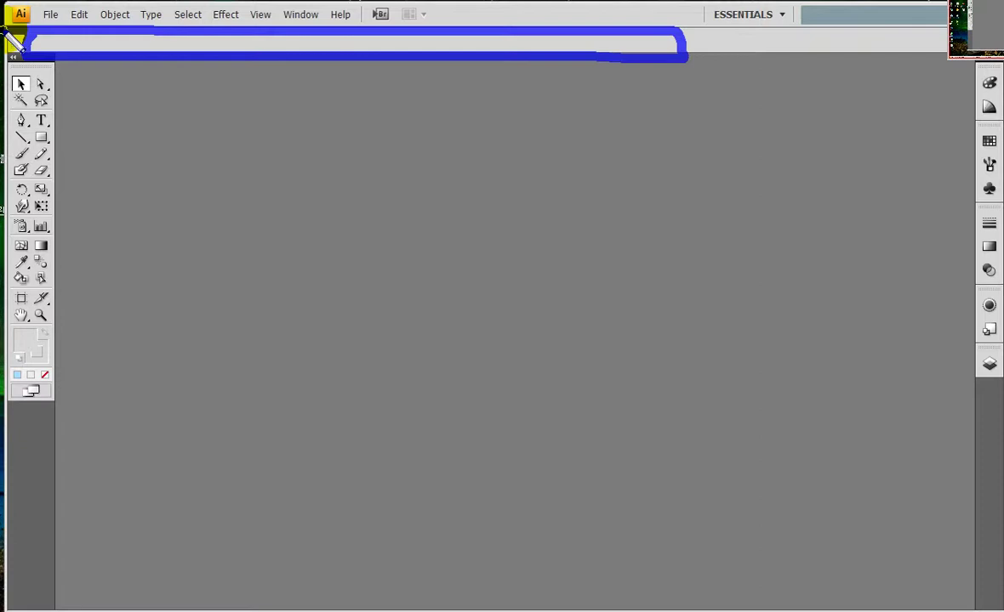
# Open the Window menu again to list the available panels.
pyautogui.click(301, 15)
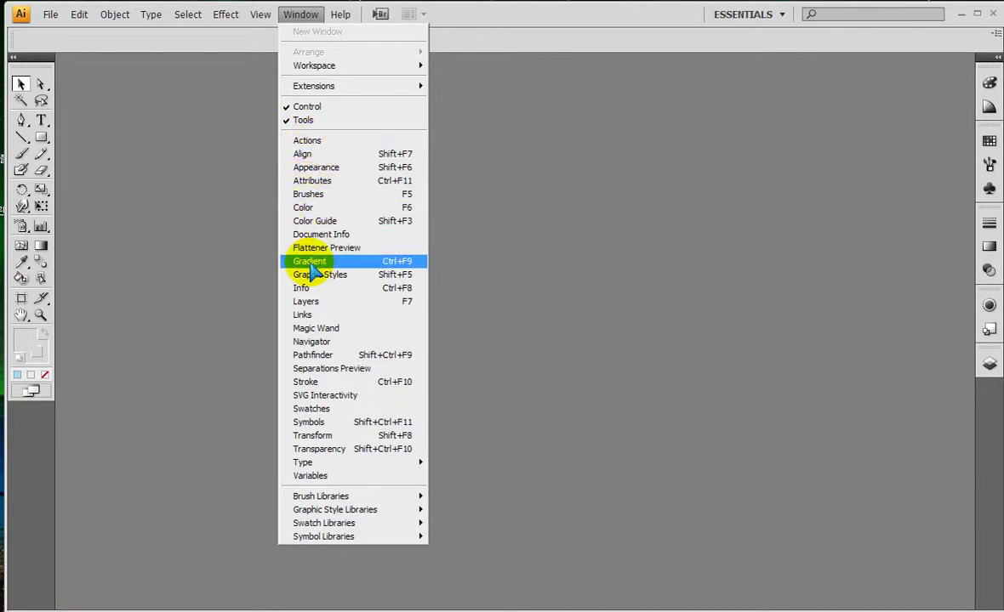
# Show the Pathfinder panel, switch the tools to one column, and drag the panel toward centre.
pyautogui.click(312, 364)
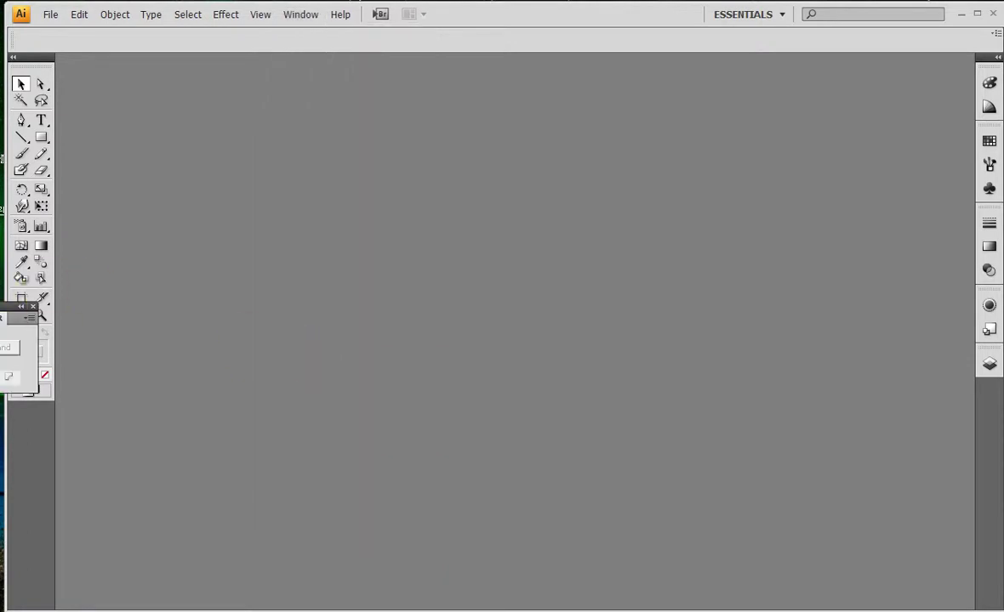
pyautogui.click(13, 57)
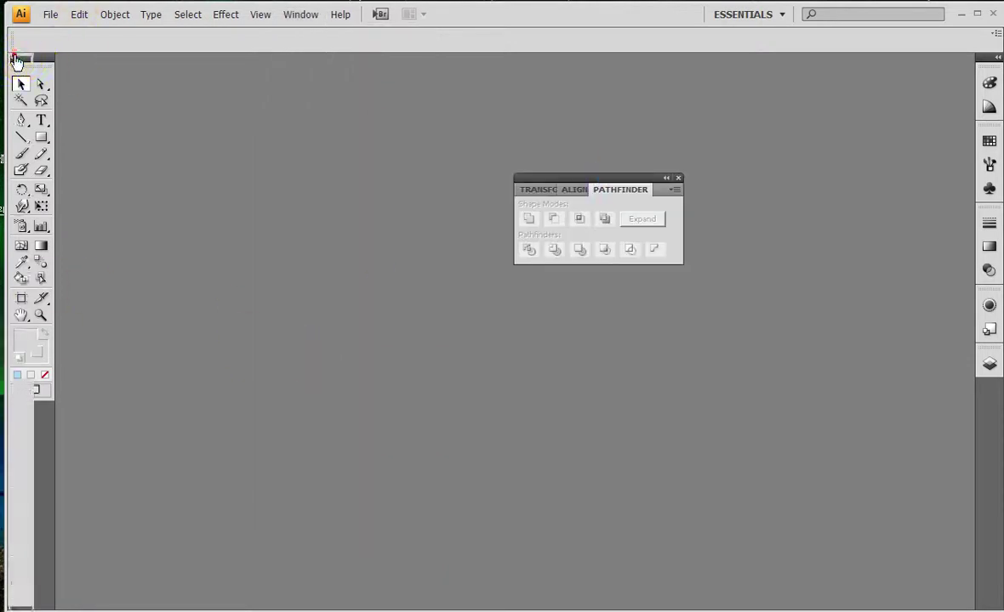
pyautogui.moveTo(580, 186); pyautogui.dragTo(496, 187)
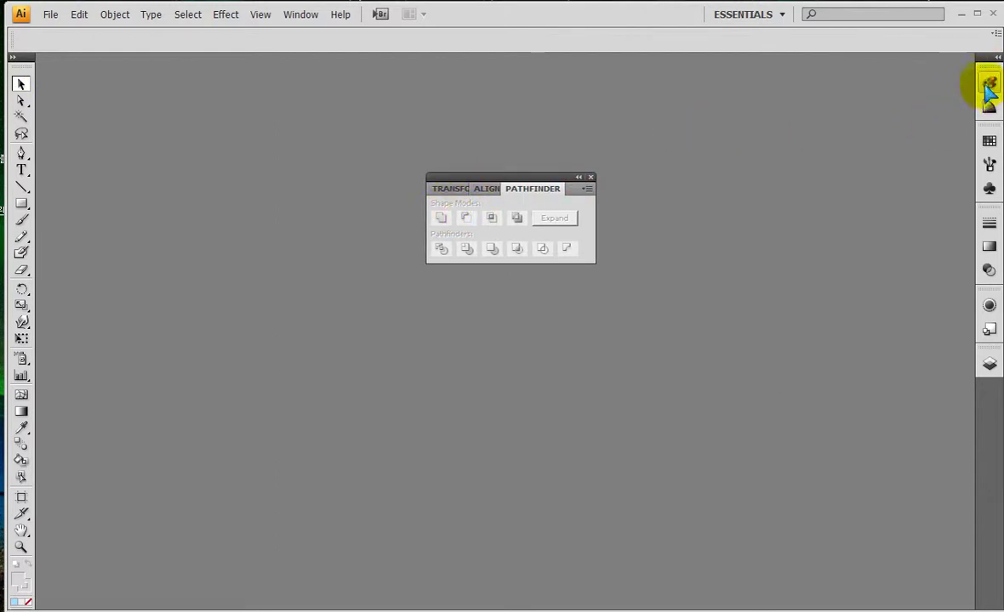
pyautogui.moveTo(985, 77)
pyautogui.mouseDown()
pyautogui.moveTo(954, 102)
pyautogui.moveTo(970, 132)
pyautogui.moveTo(974, 279)
pyautogui.moveTo(994, 343)
pyautogui.mouseUp()
pyautogui.moveTo(415, 174)
pyautogui.mouseDown()
pyautogui.moveTo(510, 148)
pyautogui.moveTo(613, 176)
pyautogui.mouseUp()
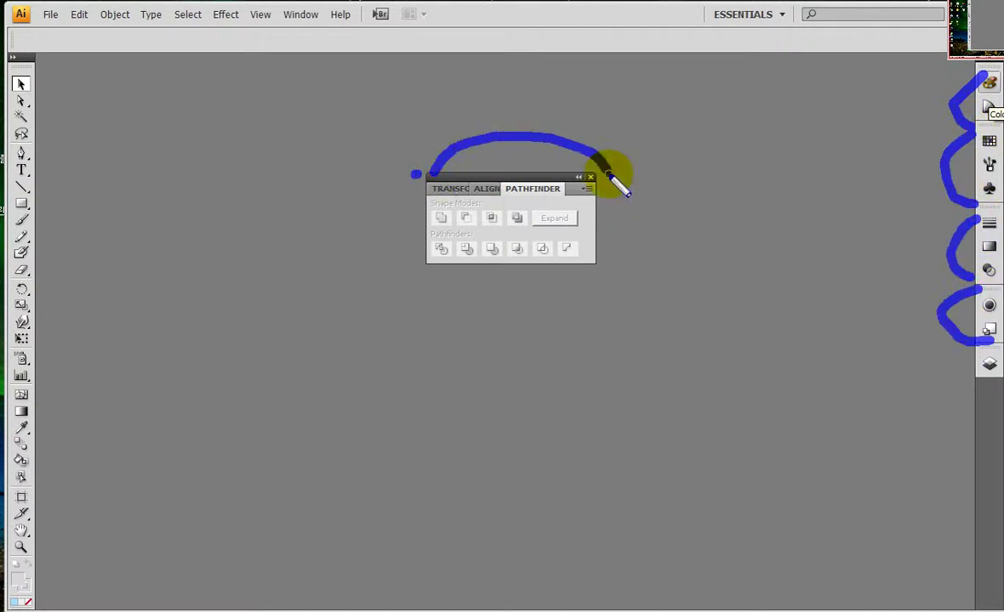
pyautogui.click(446, 189)
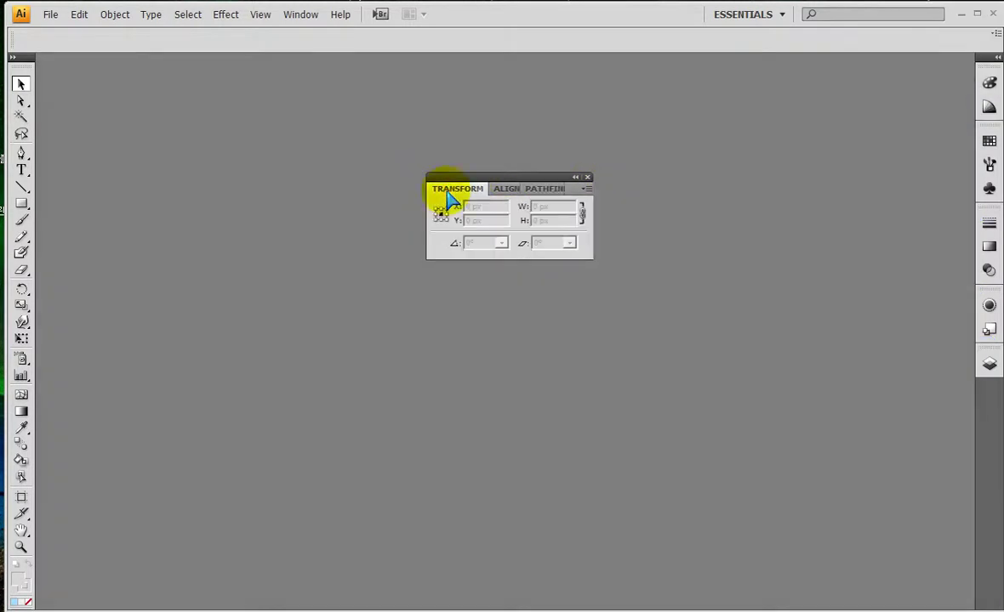
pyautogui.click(506, 191)
pyautogui.click(540, 190)
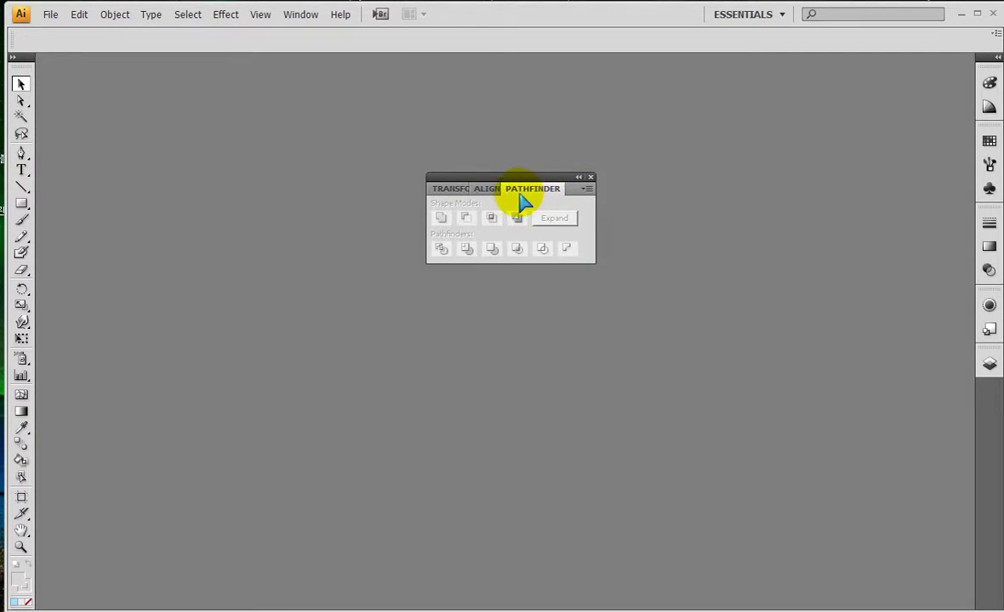
pyautogui.moveTo(505, 180); pyautogui.dragTo(486, 182)
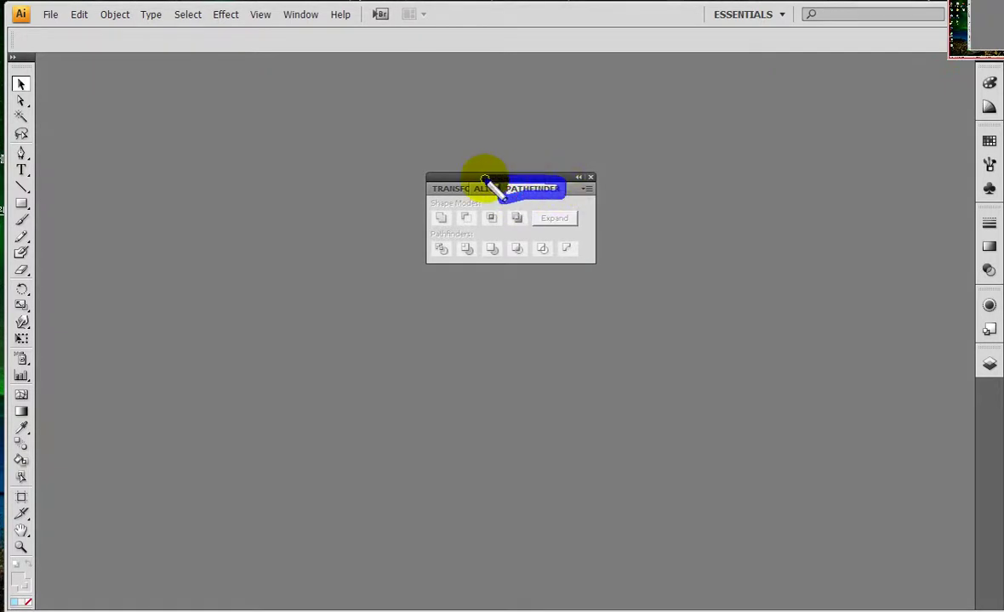
pyautogui.press('Escape')
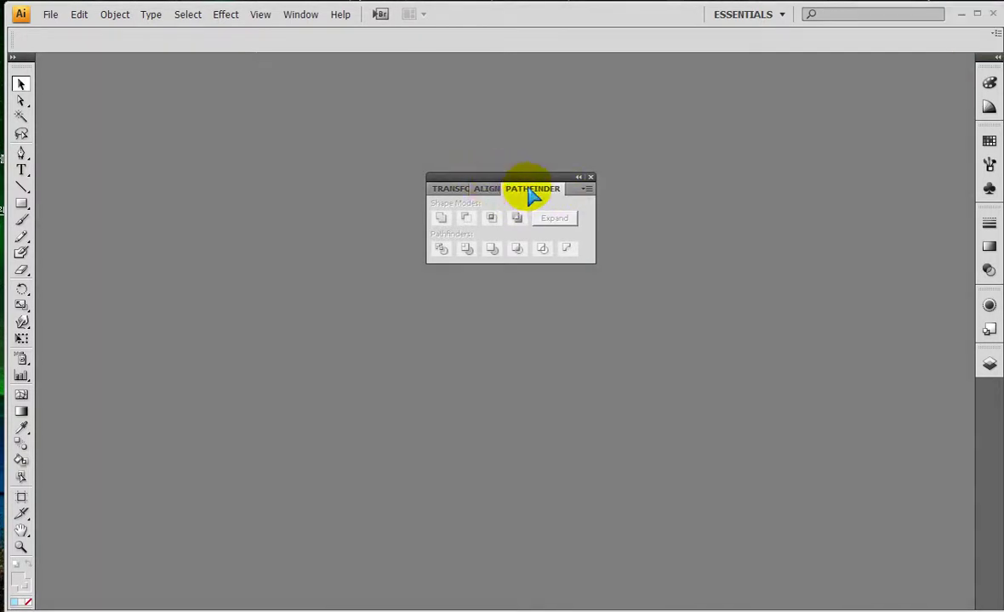
# Detach Pathfinder as a floating panel, close the Transform/Align group, and move Pathfinder toward centre.
pyautogui.moveTo(530, 191); pyautogui.dragTo(769, 187)
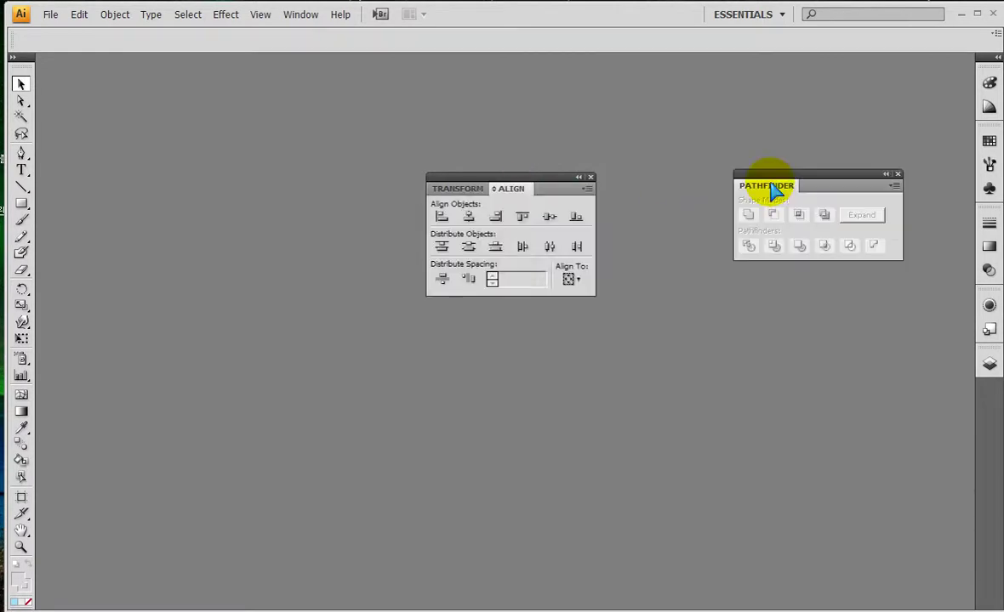
pyautogui.moveTo(599, 199); pyautogui.dragTo(595, 206)
pyautogui.press('Escape')
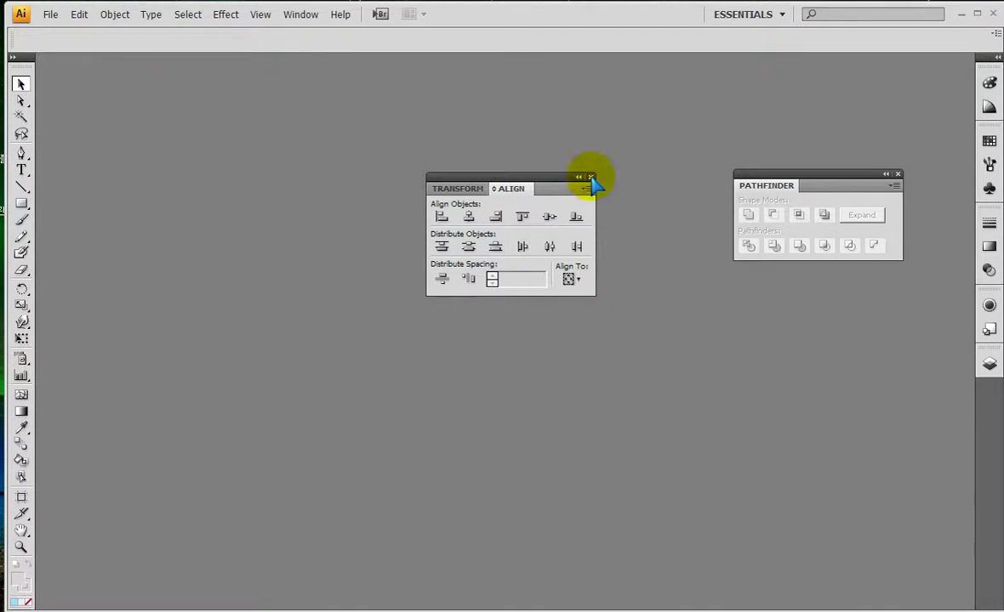
pyautogui.click(591, 177)
pyautogui.moveTo(757, 189); pyautogui.dragTo(534, 192)
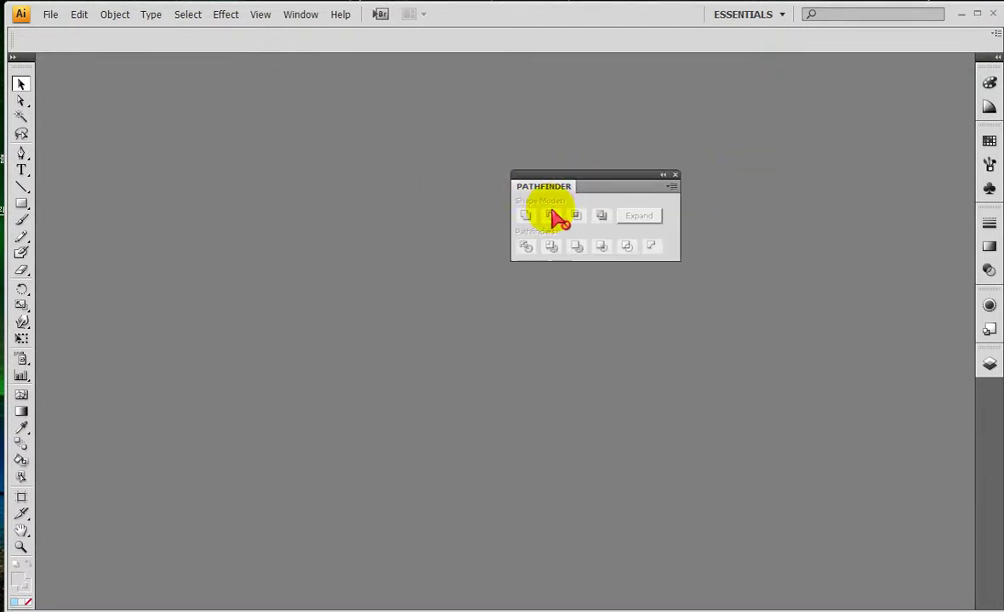
pyautogui.hotkey('ctrl', '2')
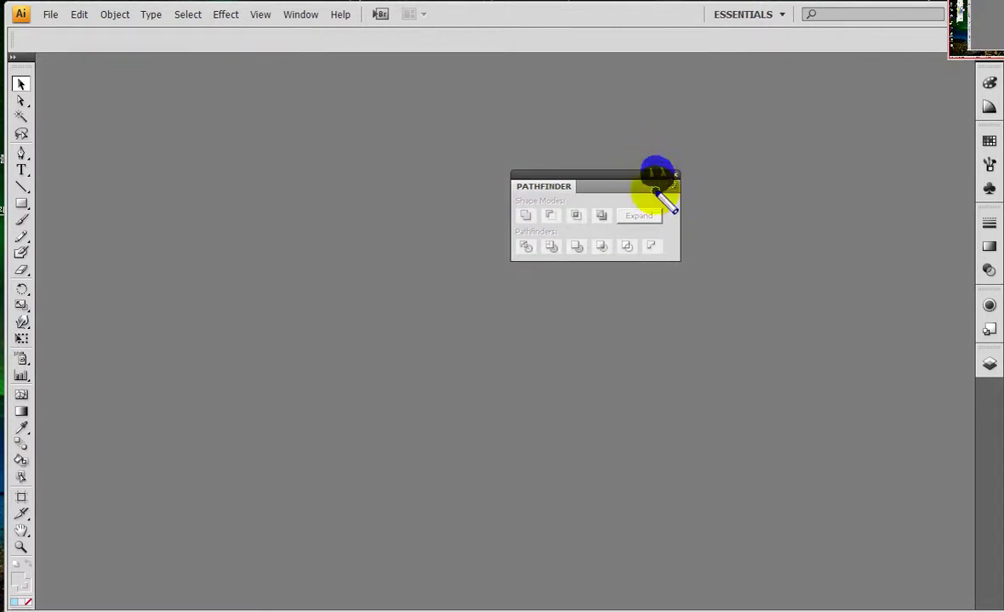
pyautogui.press('Escape')
# Collapse the floating Pathfinder panel to a narrow icon and clear it off the canvas.
pyautogui.click(663, 176)
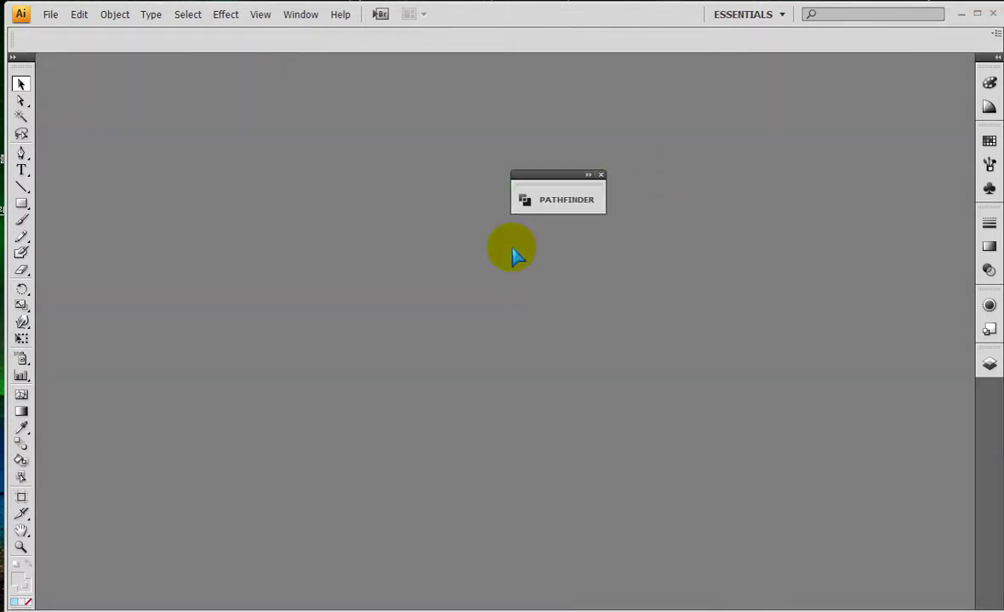
pyautogui.moveTo(511, 198)
pyautogui.mouseDown()
pyautogui.moveTo(466, 196)
pyautogui.moveTo(591, 195)
pyautogui.moveTo(473, 195)
pyautogui.moveTo(557, 196)
pyautogui.mouseUp()
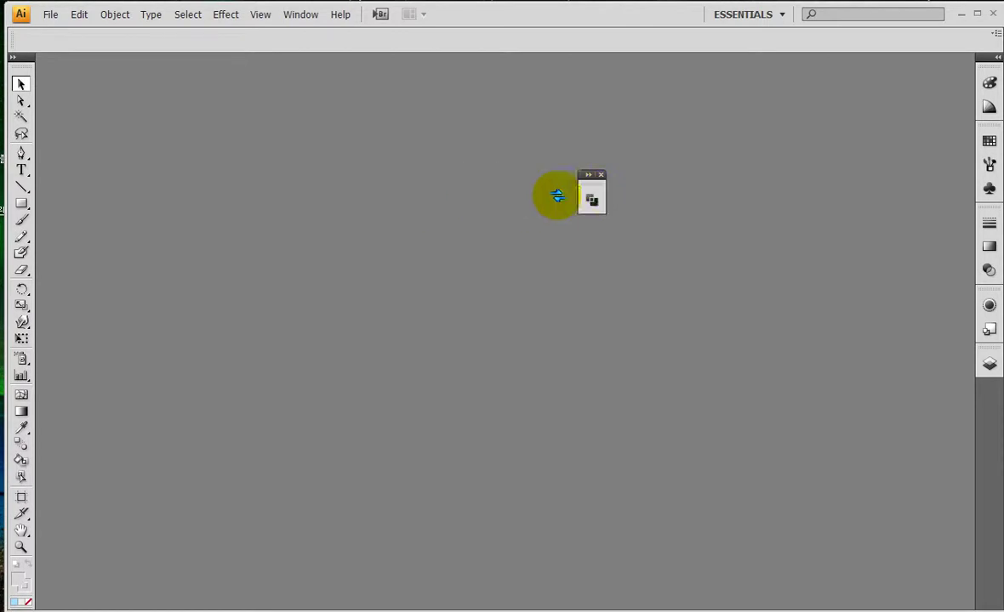
pyautogui.click(600, 174)
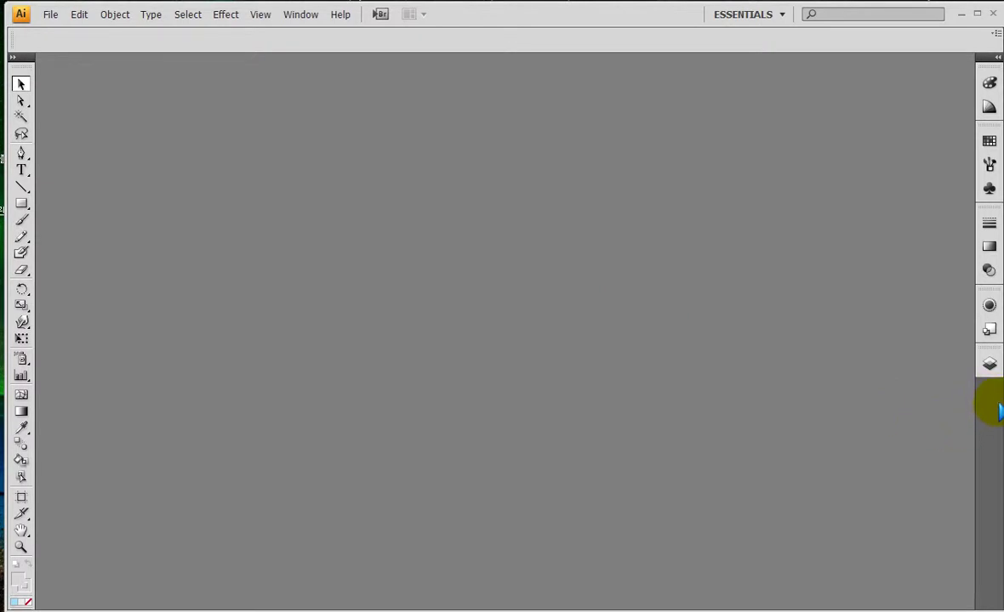
# Dock the Pathfinder icon in the right-hand panel dock below Layers.
pyautogui.moveTo(997, 406); pyautogui.dragTo(991, 393)
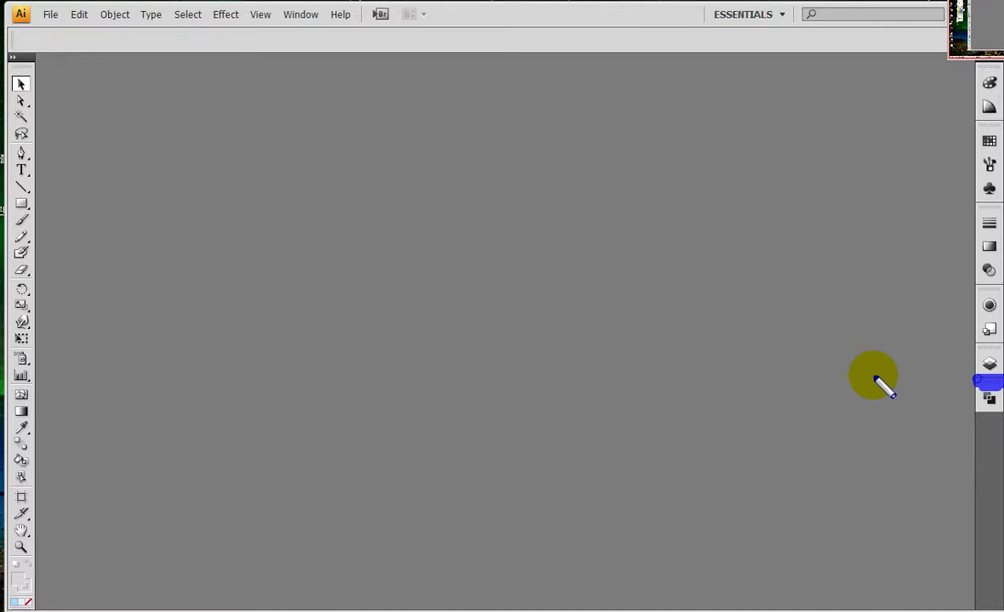
pyautogui.moveTo(780, 26); pyautogui.dragTo(689, 6)
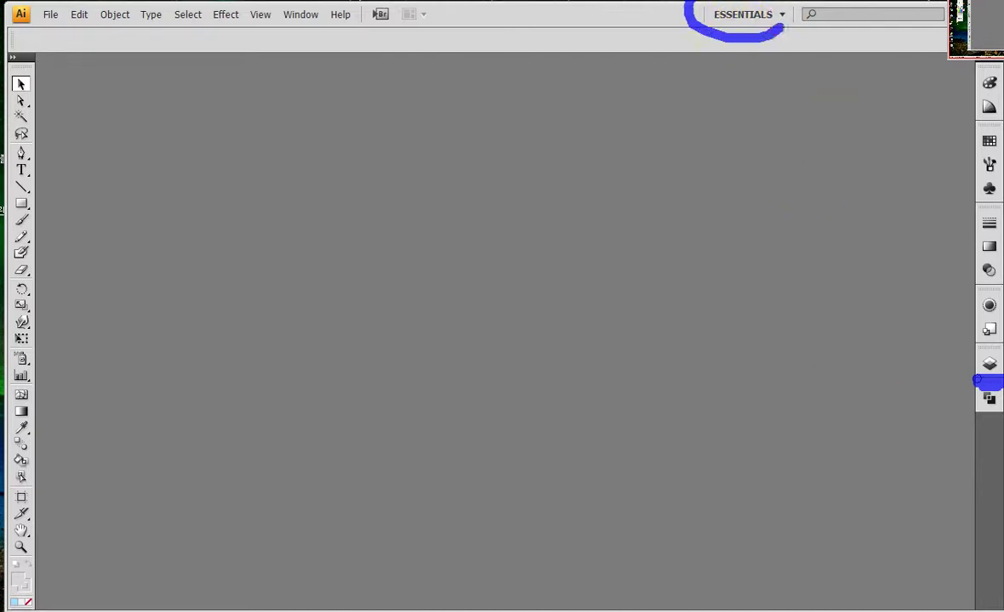
pyautogui.moveTo(770, 5); pyautogui.dragTo(776, 30)
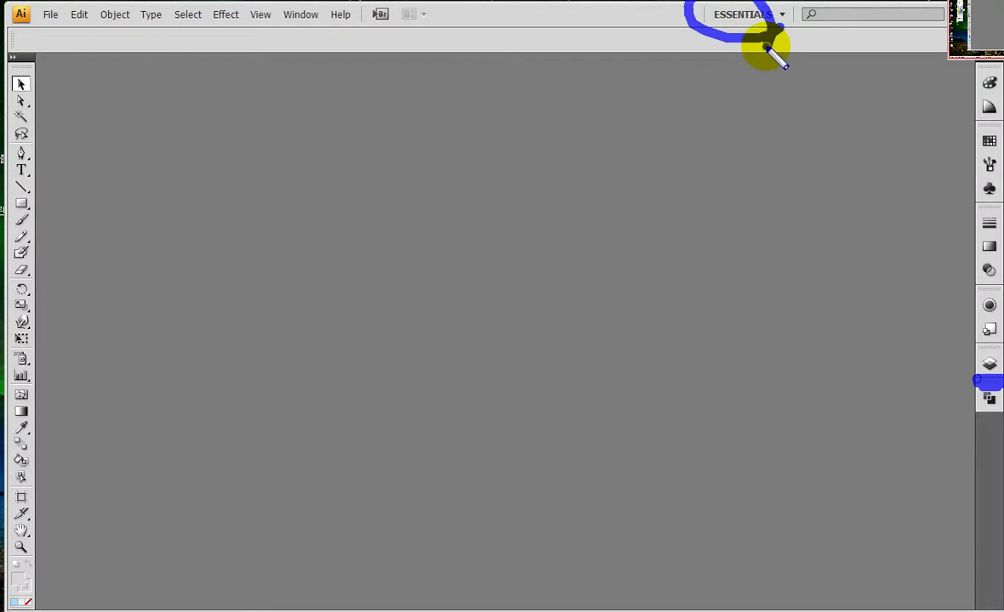
pyautogui.click(750, 15)
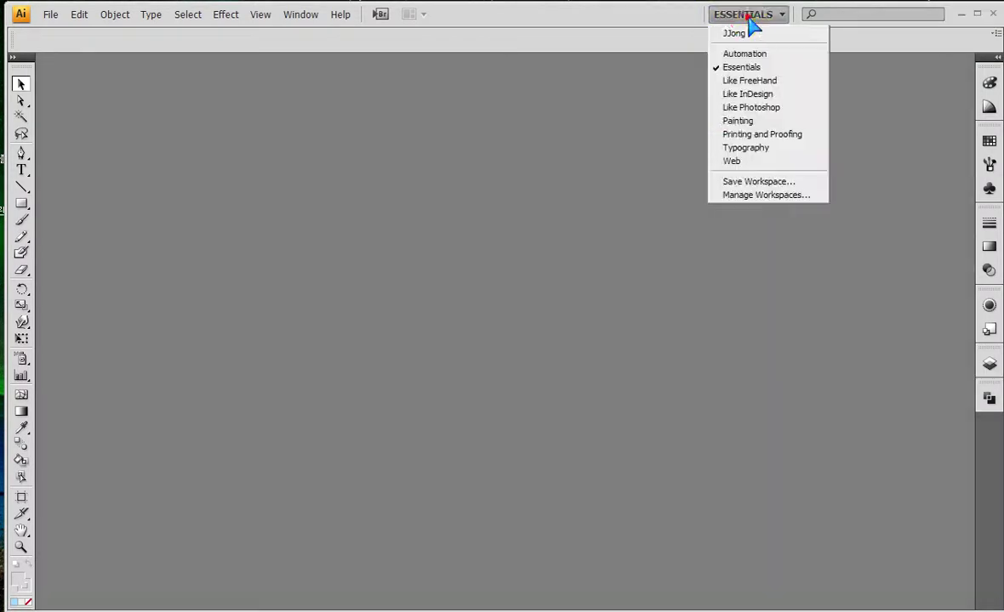
# Save the current layout as workspace 'JJong', overwriting the existing JJong workspace.
pyautogui.click(754, 185)
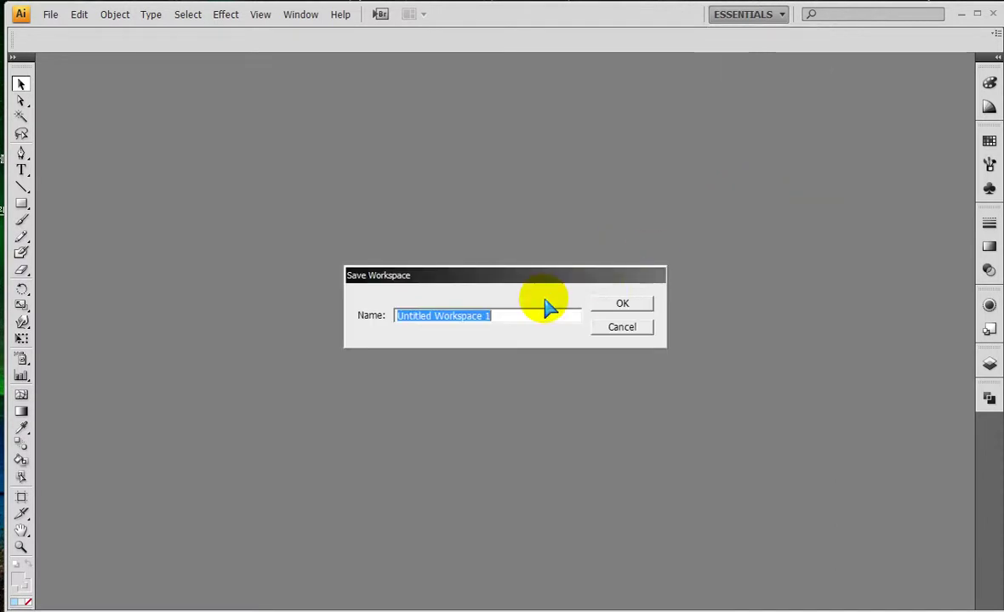
pyautogui.write('JJong')
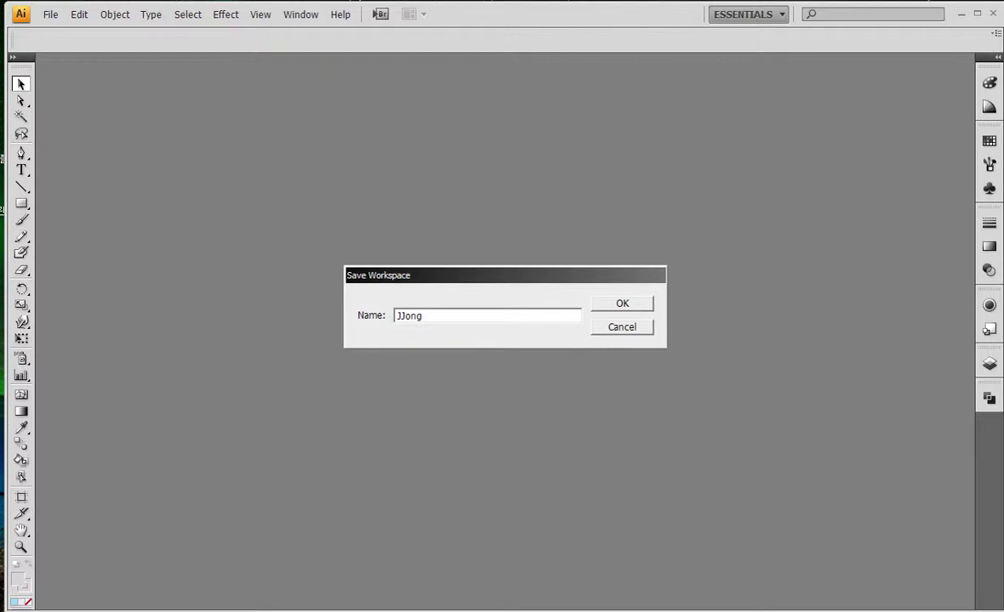
pyautogui.click(623, 306)
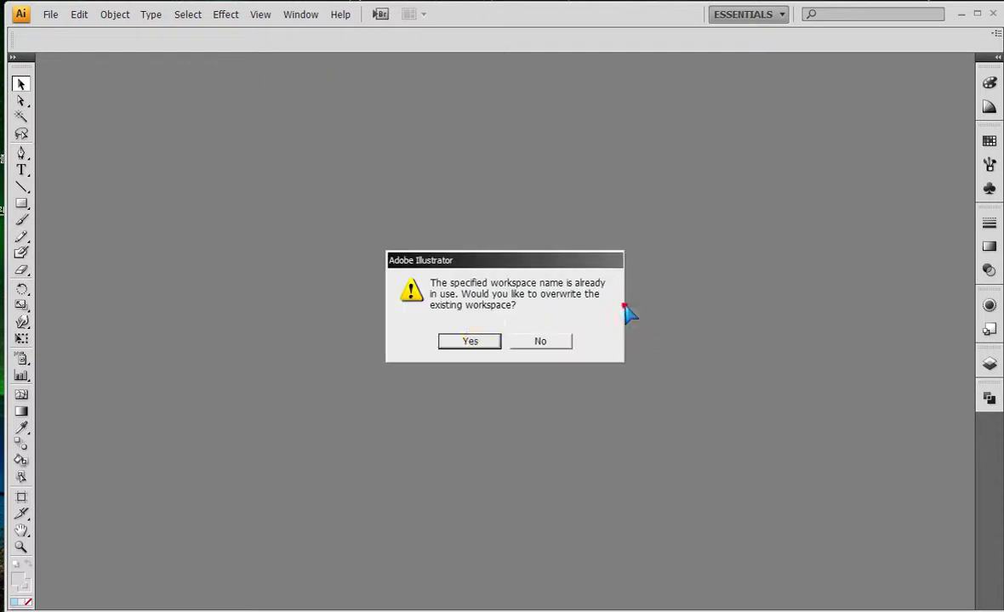
pyautogui.click(474, 341)
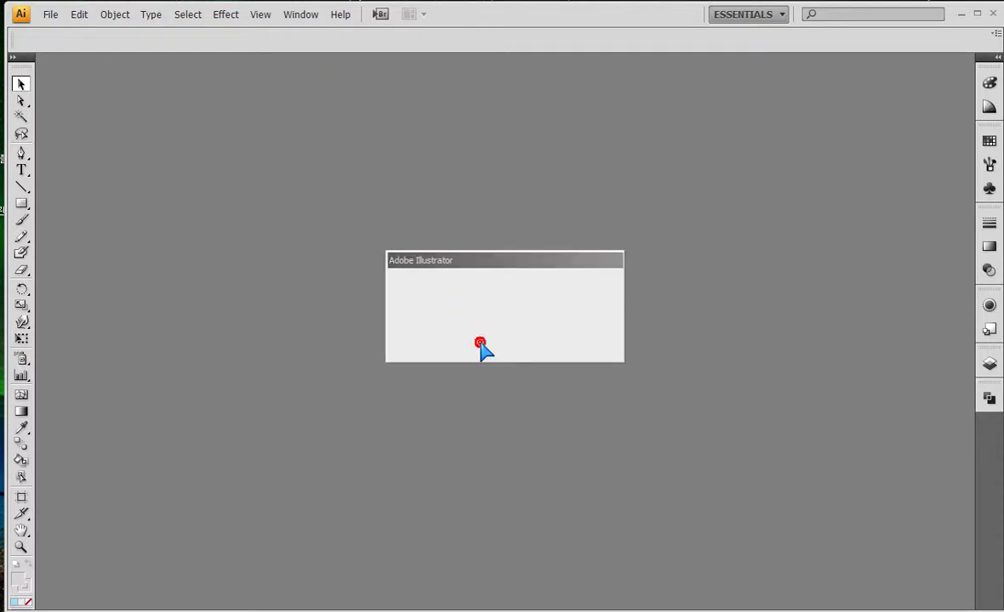
pyautogui.click(749, 17)
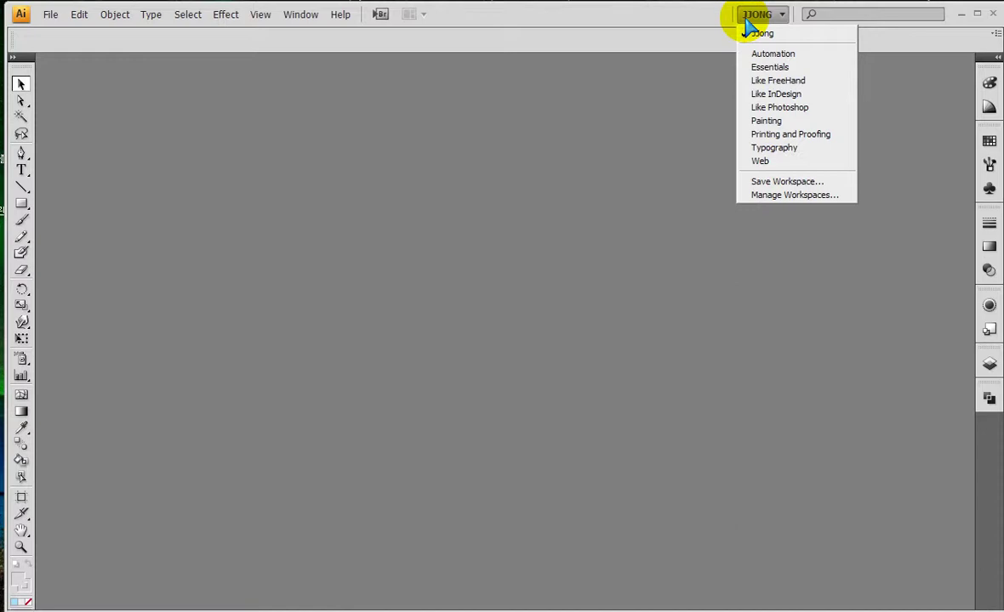
# Switch to the JJong workspace and set the Tools panel back to a single column.
pyautogui.click(761, 34)
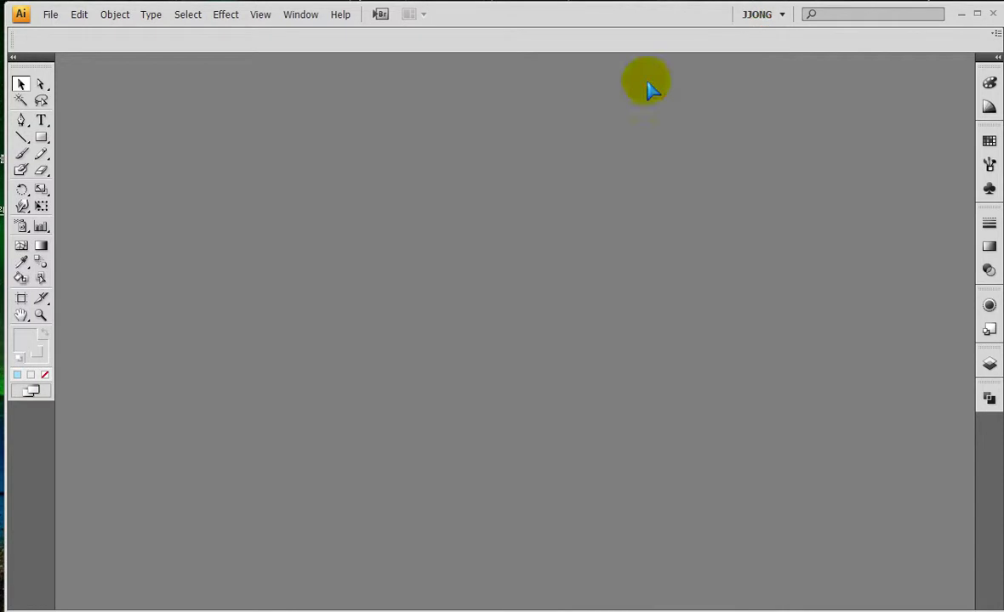
pyautogui.moveTo(999, 429); pyautogui.dragTo(992, 381)
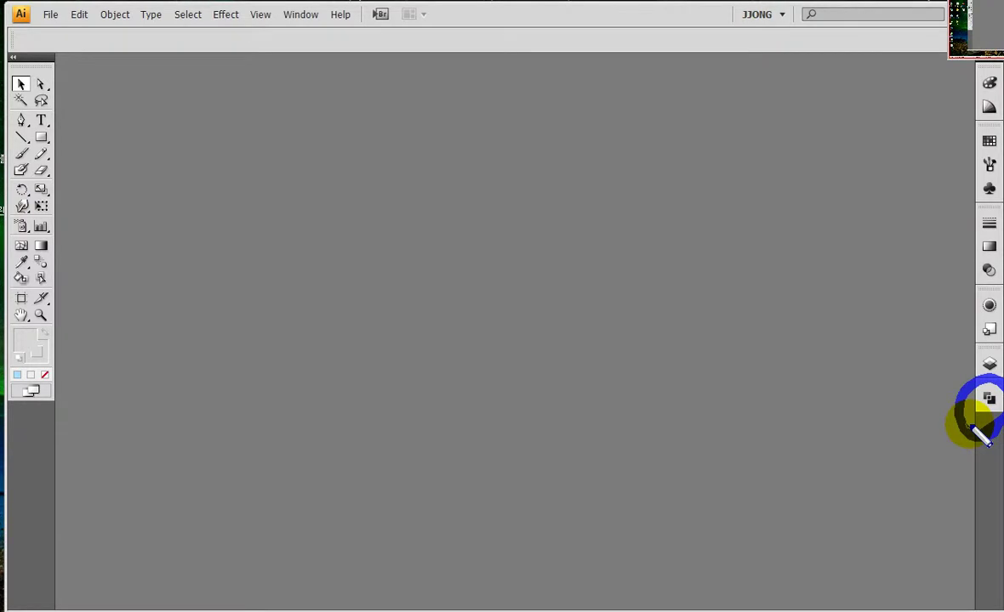
pyautogui.click(395, 38)
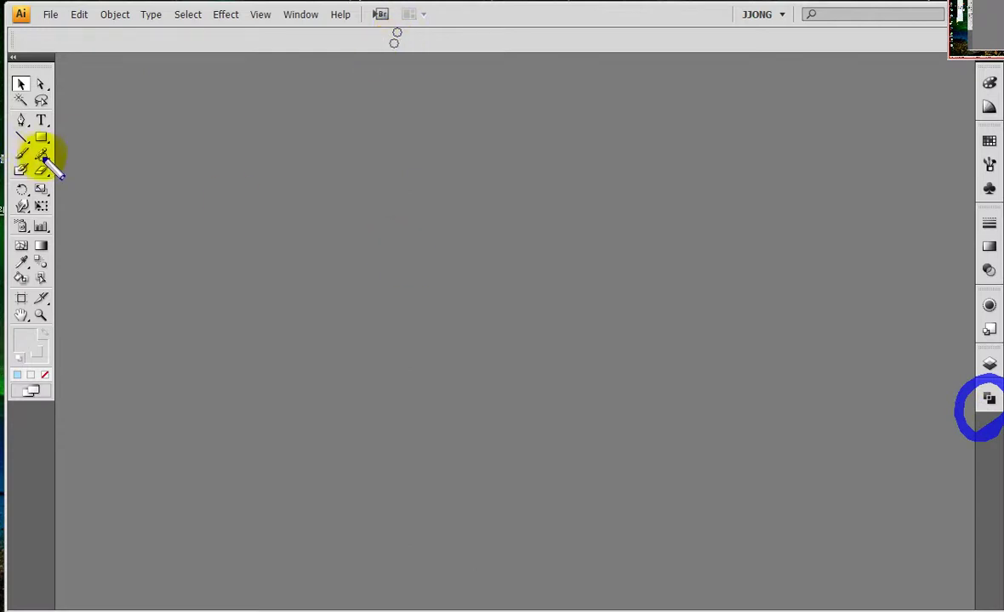
pyautogui.click(13, 56)
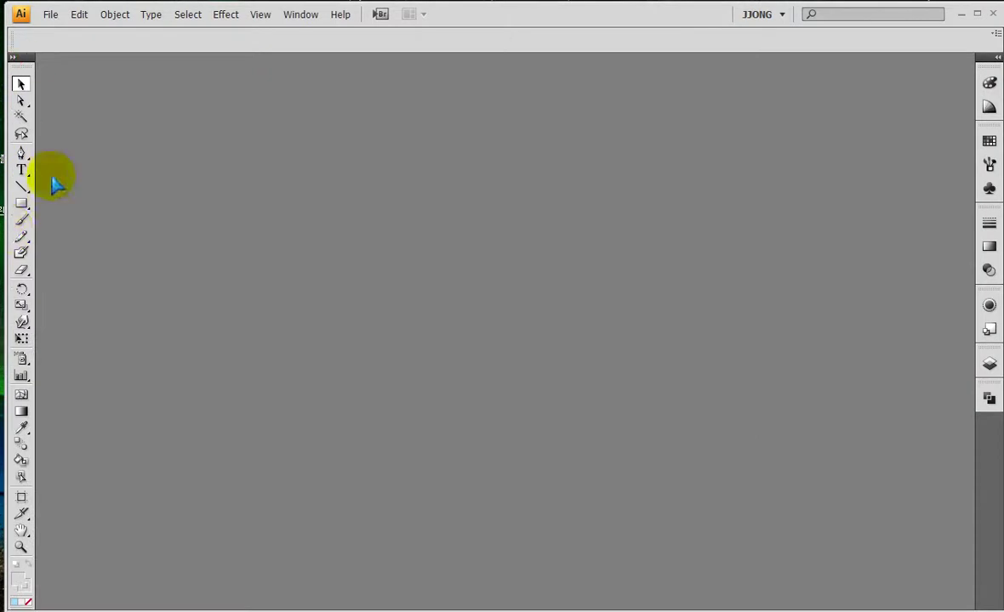
# Overwrite the 'JJong' workspace with the current single-column Tools panel layout.
pyautogui.click(753, 15)
pyautogui.click(763, 184)
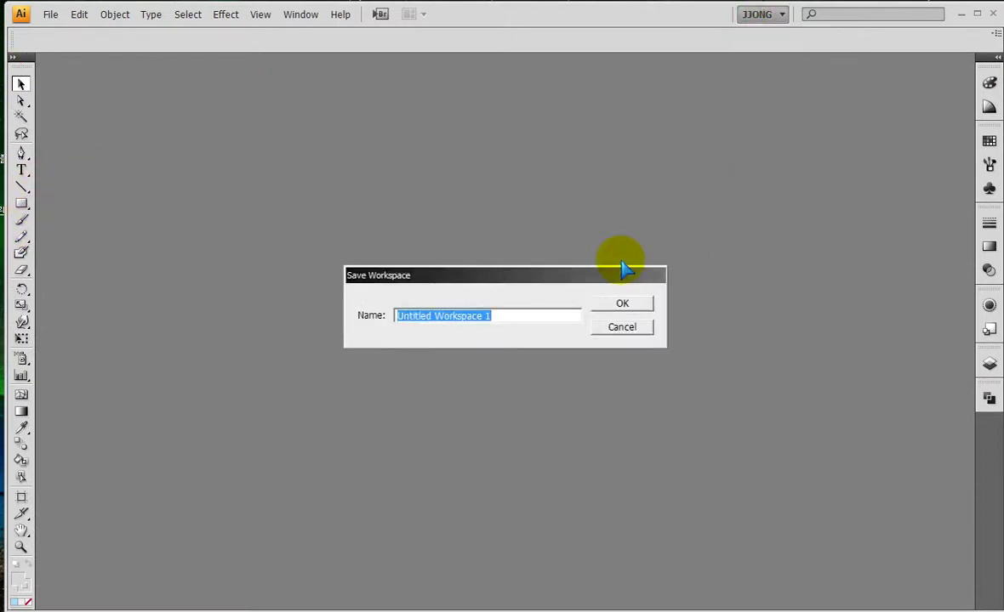
pyautogui.write('JJong')
pyautogui.press('Return')
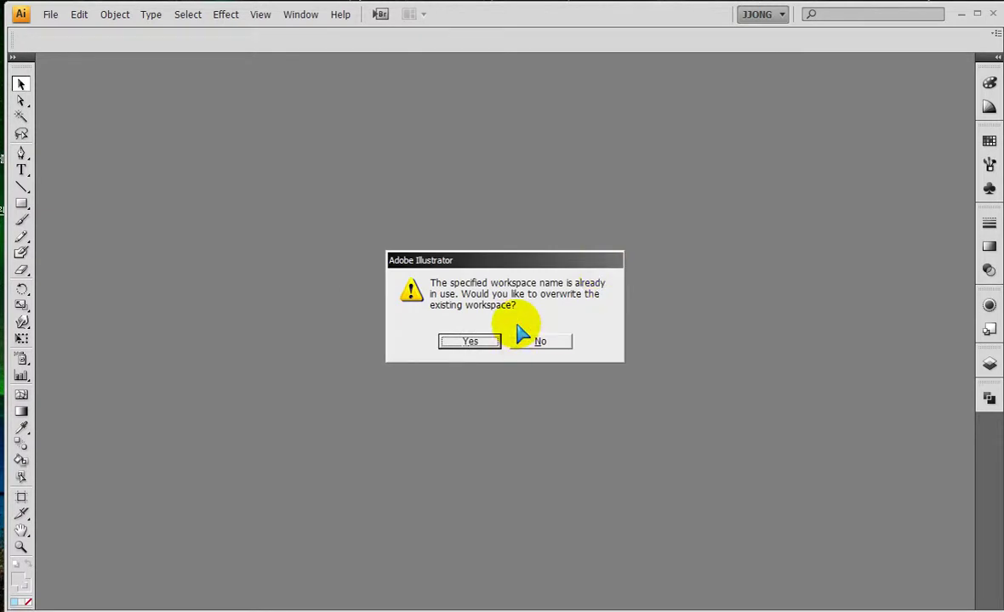
pyautogui.click(482, 340)
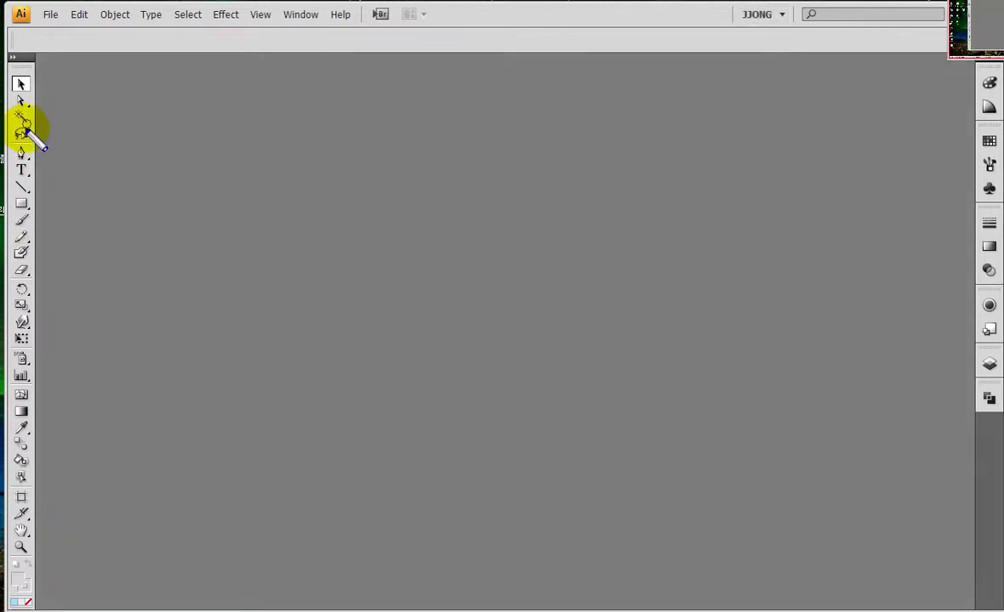
pyautogui.moveTo(65, 139)
pyautogui.mouseDown()
pyautogui.moveTo(89, 365)
pyautogui.moveTo(32, 545)
pyautogui.mouseUp()
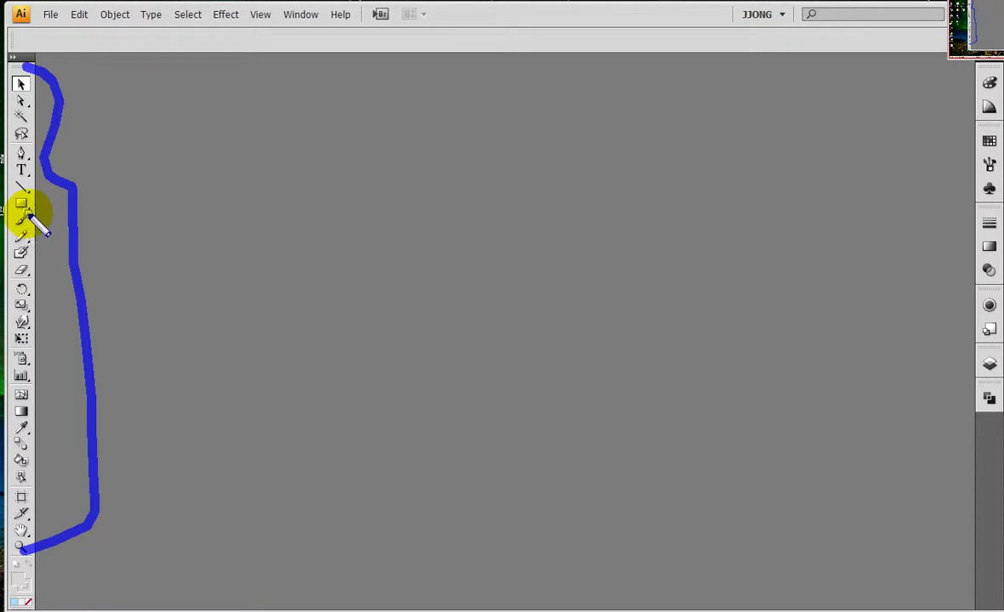
pyautogui.moveTo(4, 215); pyautogui.dragTo(49, 226)
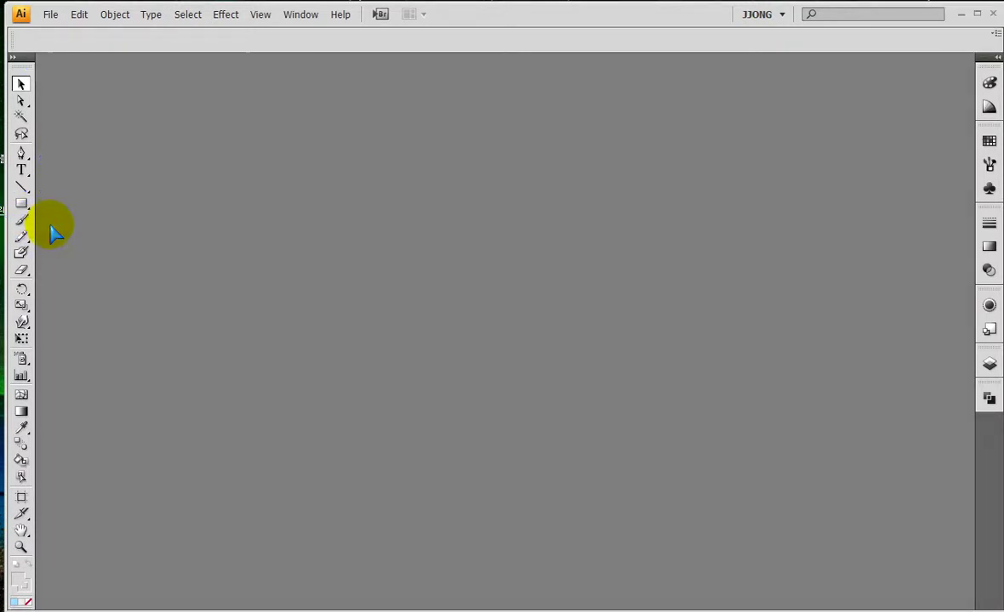
# Choose the Rectangle Tool from the shape tools flyout.
pyautogui.click(20, 204)
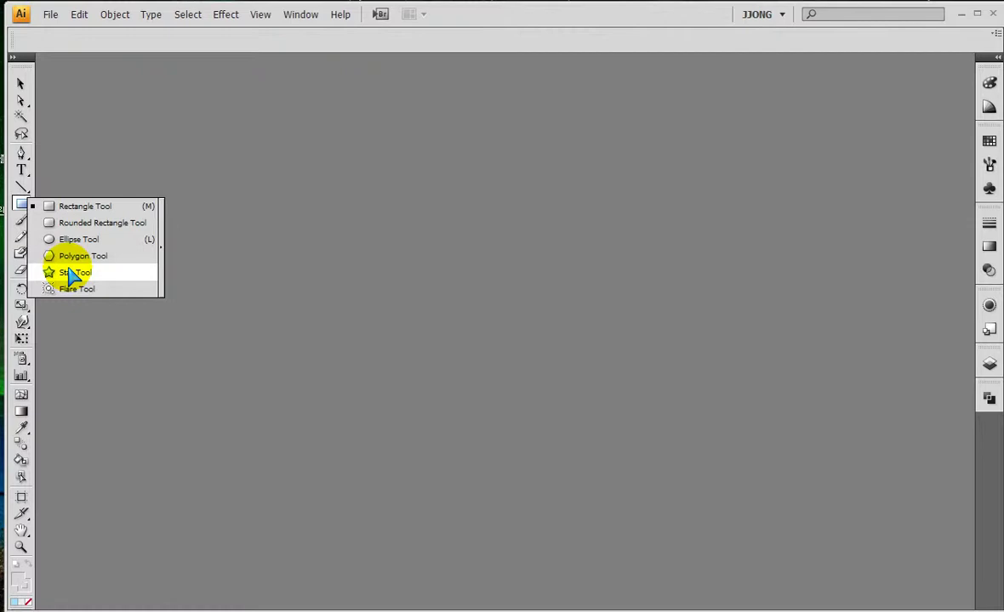
pyautogui.click(93, 208)
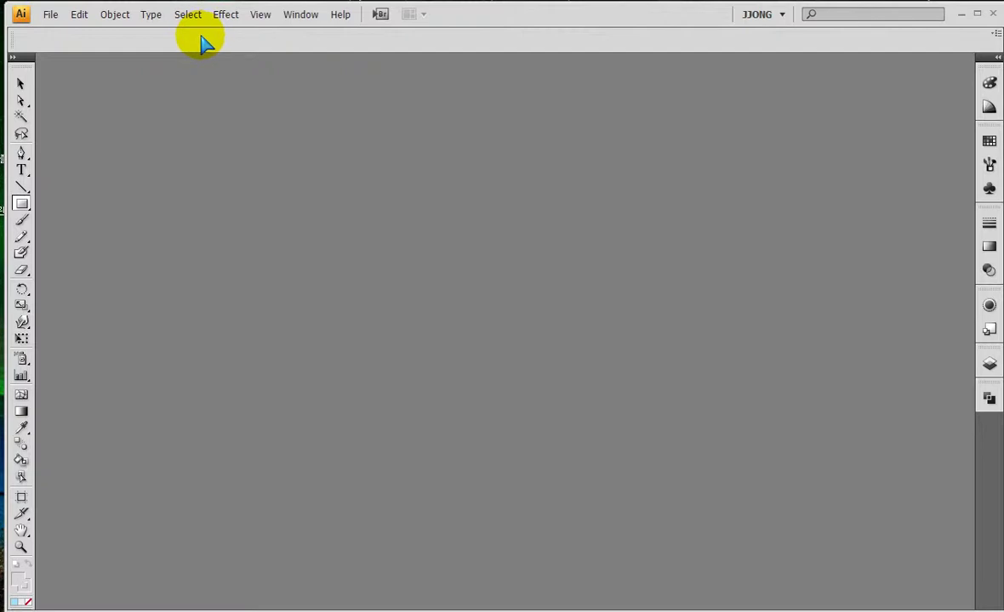
# Open the New Document dialog from the File menu.
pyautogui.click(51, 17)
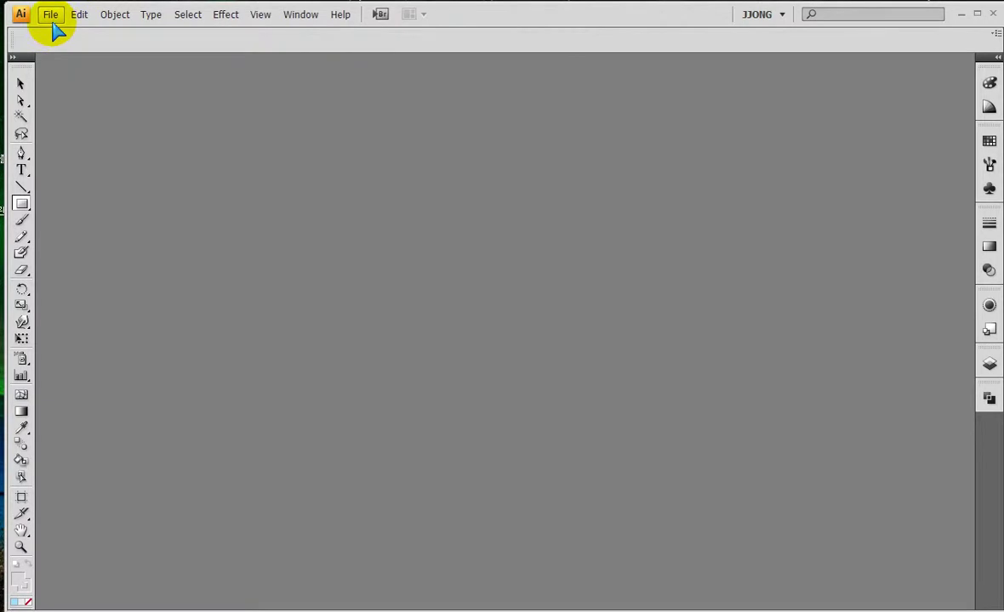
pyautogui.click(51, 16)
pyautogui.click(49, 17)
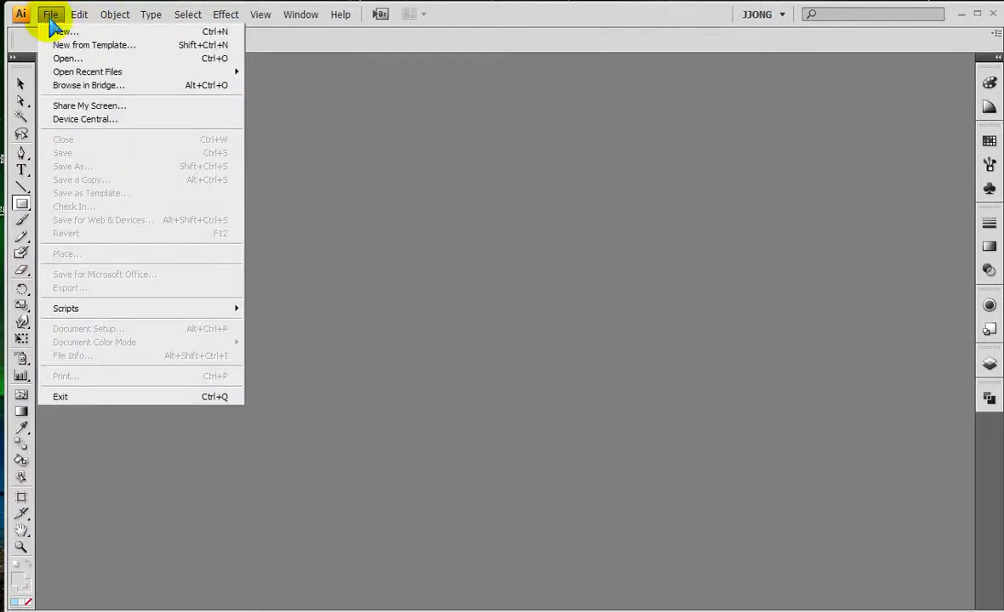
pyautogui.click(56, 31)
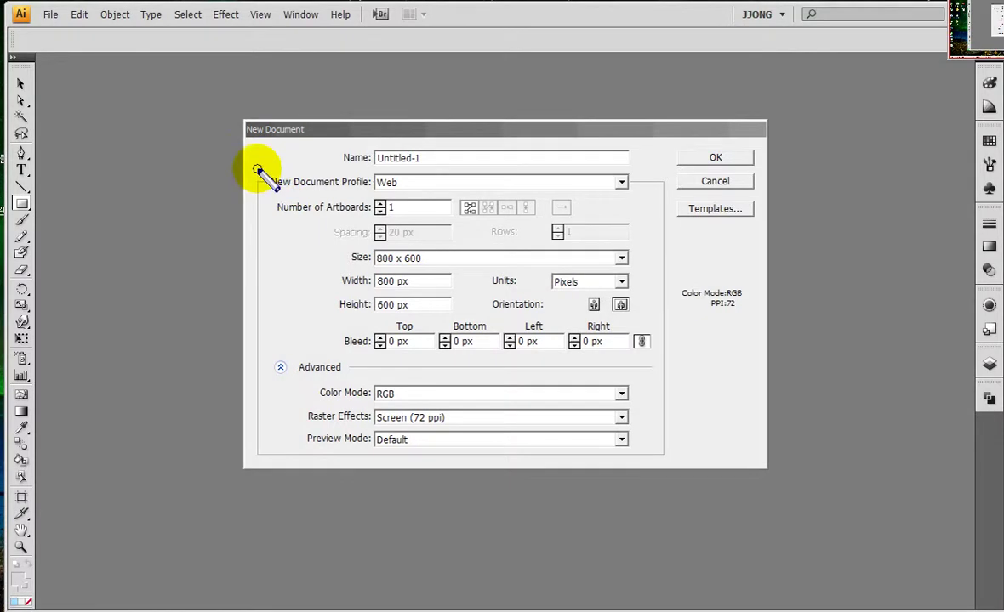
# Create Untitled-1 with the Web profile at 800 x 600 px.
pyautogui.moveTo(258, 170)
pyautogui.mouseDown()
pyautogui.moveTo(262, 209)
pyautogui.moveTo(355, 207)
pyautogui.moveTo(414, 158)
pyautogui.moveTo(248, 158)
pyautogui.moveTo(255, 163)
pyautogui.mouseUp()
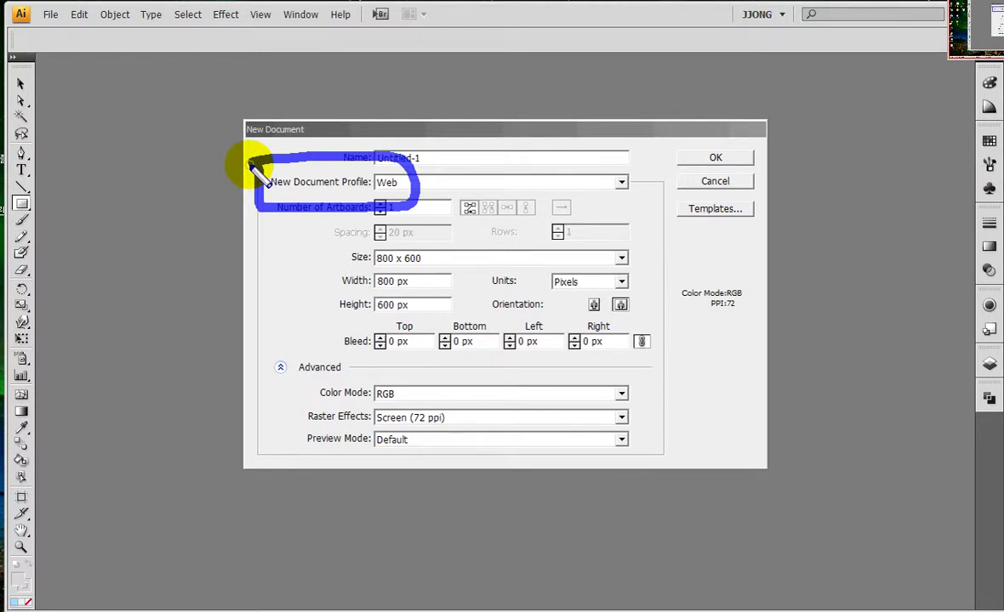
pyautogui.click(622, 185)
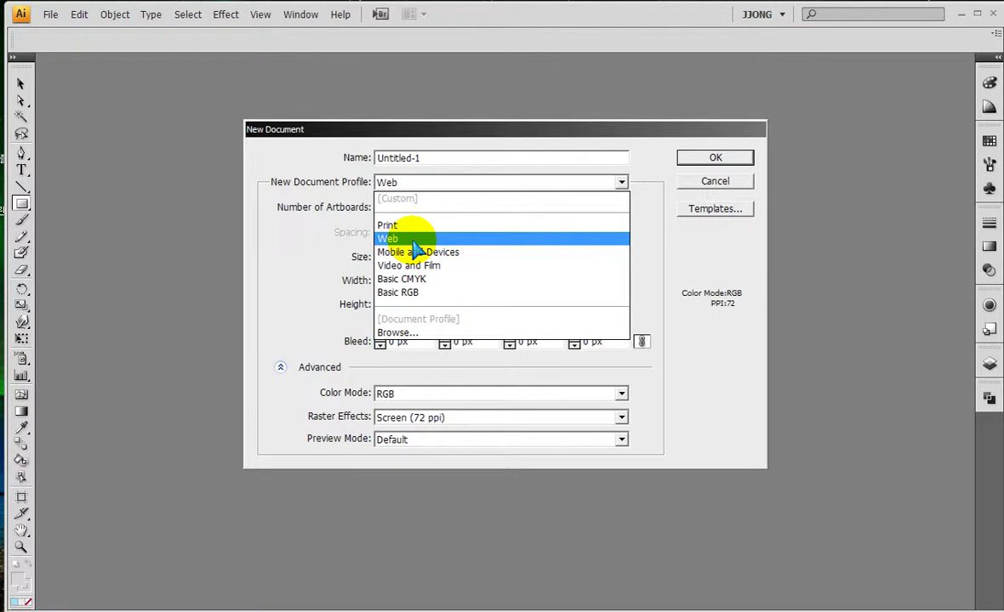
pyautogui.click(413, 239)
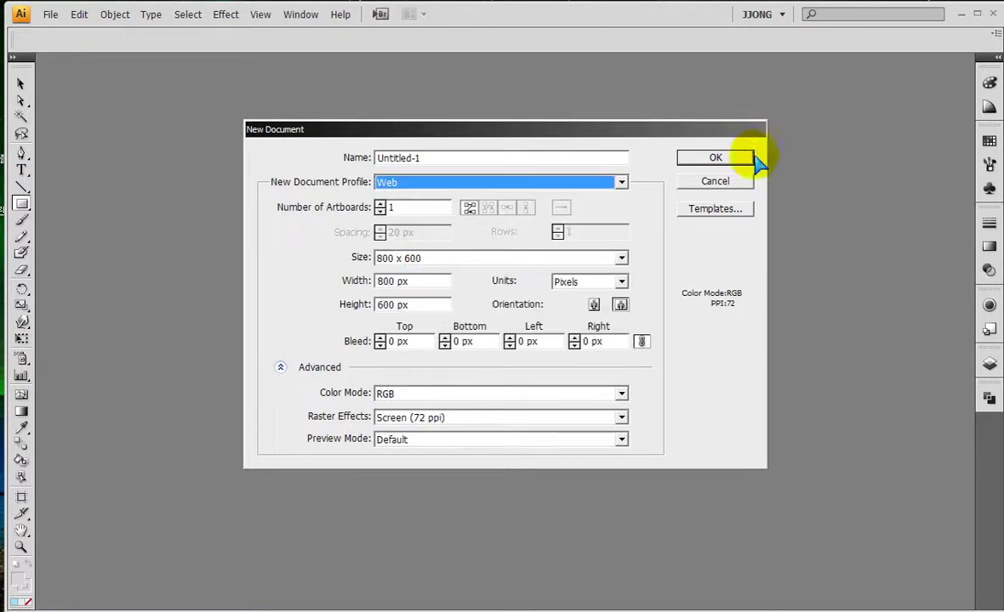
pyautogui.click(715, 159)
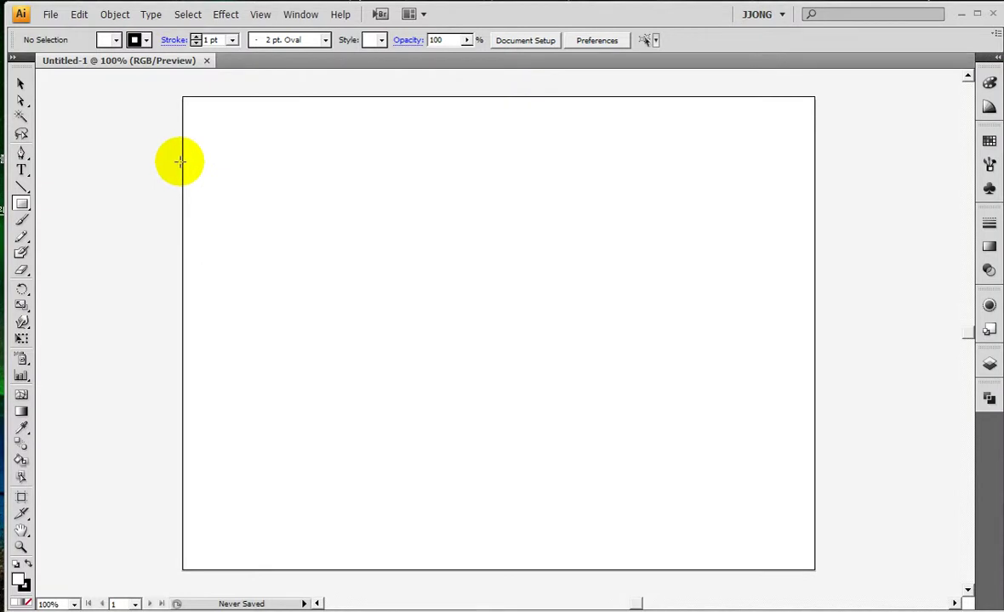
# Switch to the Selection tool.
pyautogui.click(20, 84)
# Bring up Untitled-2's New Document settings and review its 800 x 600 px Web size and pixel units.
pyautogui.hotkey('ctrl', 'n')
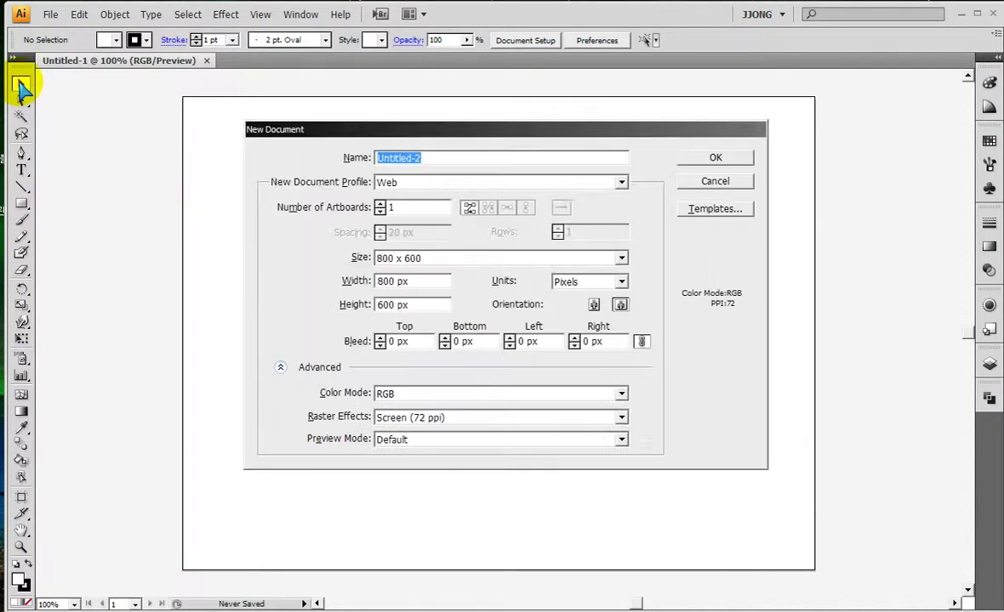
pyautogui.click(366, 244)
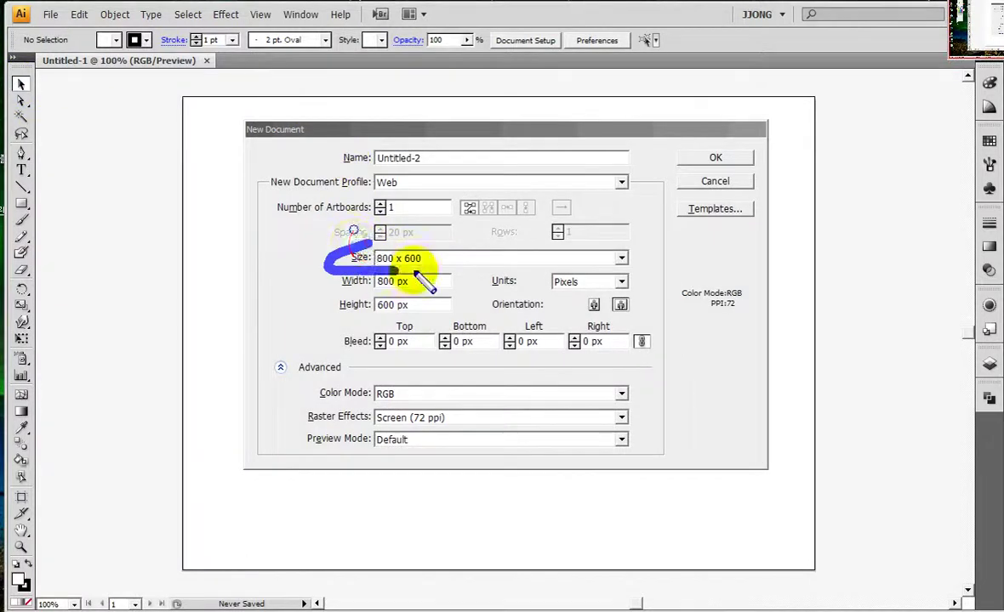
pyautogui.moveTo(373, 271); pyautogui.dragTo(358, 231)
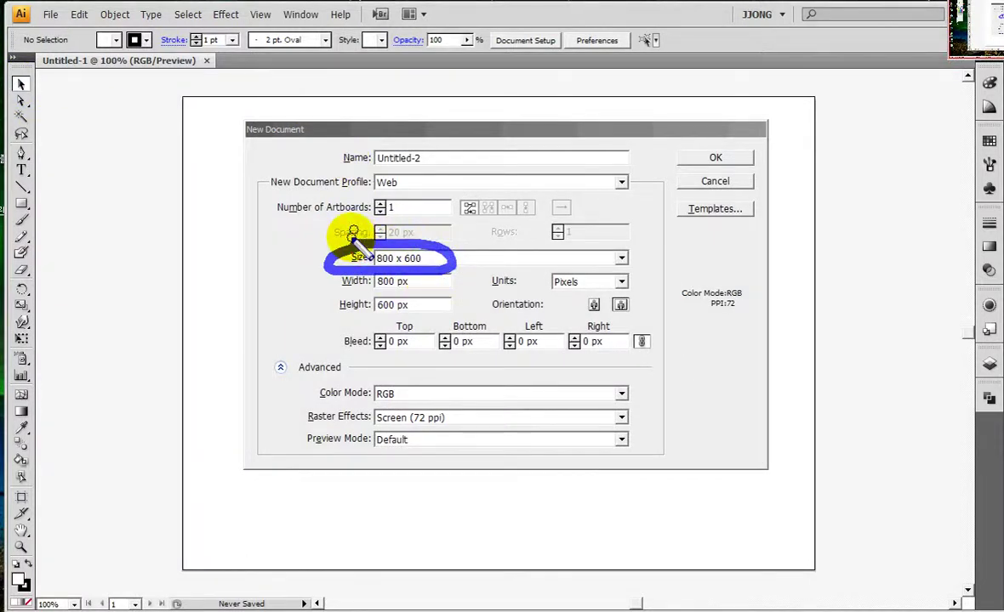
pyautogui.moveTo(572, 284); pyautogui.dragTo(587, 322)
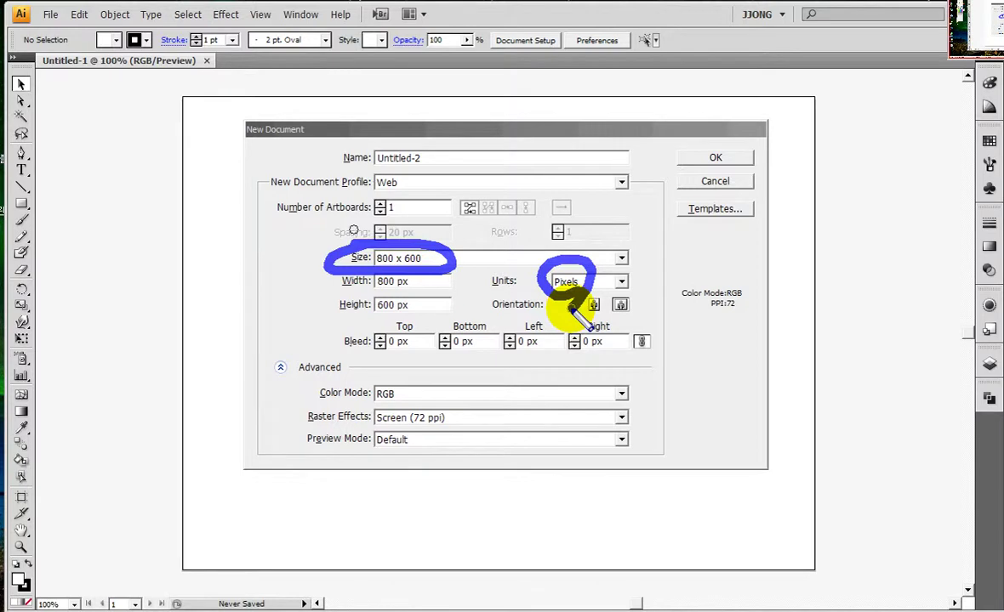
pyautogui.click(730, 180)
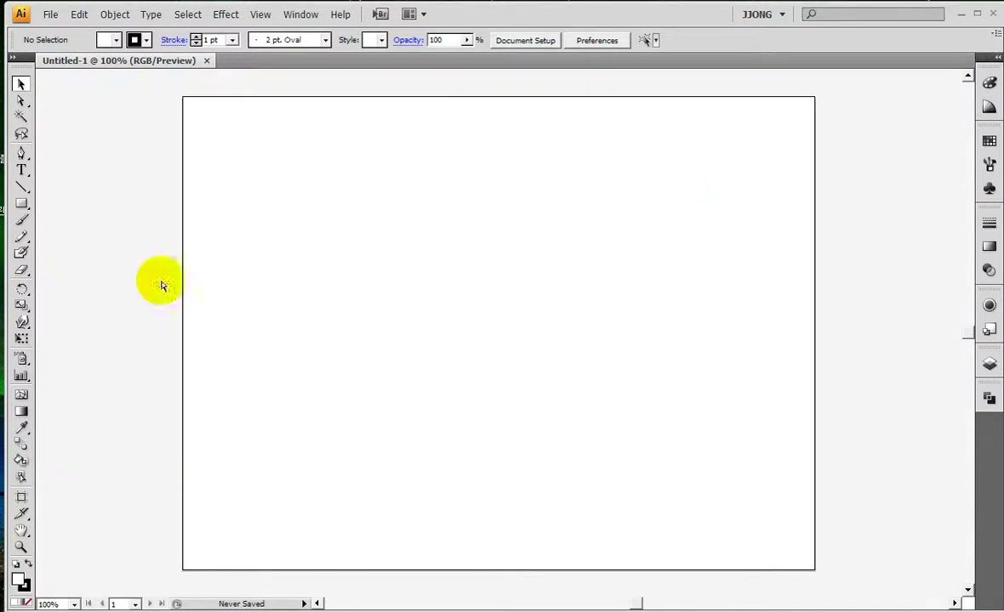
pyautogui.moveTo(196, 263); pyautogui.dragTo(810, 257)
pyautogui.moveTo(763, 235); pyautogui.dragTo(774, 290)
pyautogui.moveTo(217, 242)
pyautogui.mouseDown()
pyautogui.moveTo(184, 262)
pyautogui.moveTo(216, 281)
pyautogui.mouseUp()
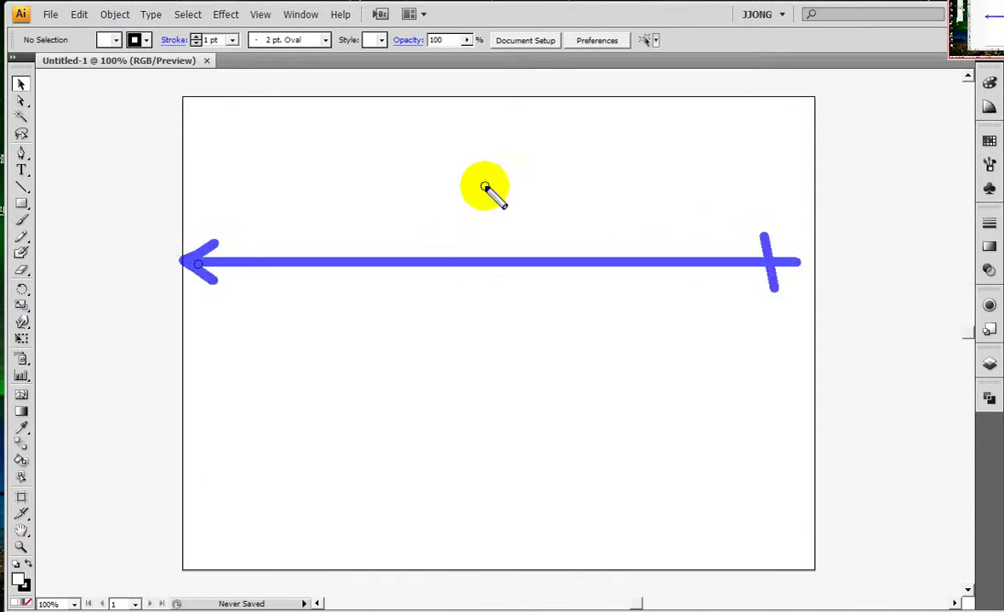
pyautogui.press('v')
pyautogui.hotkey('ctrl', 'a')
pyautogui.press('Delete')
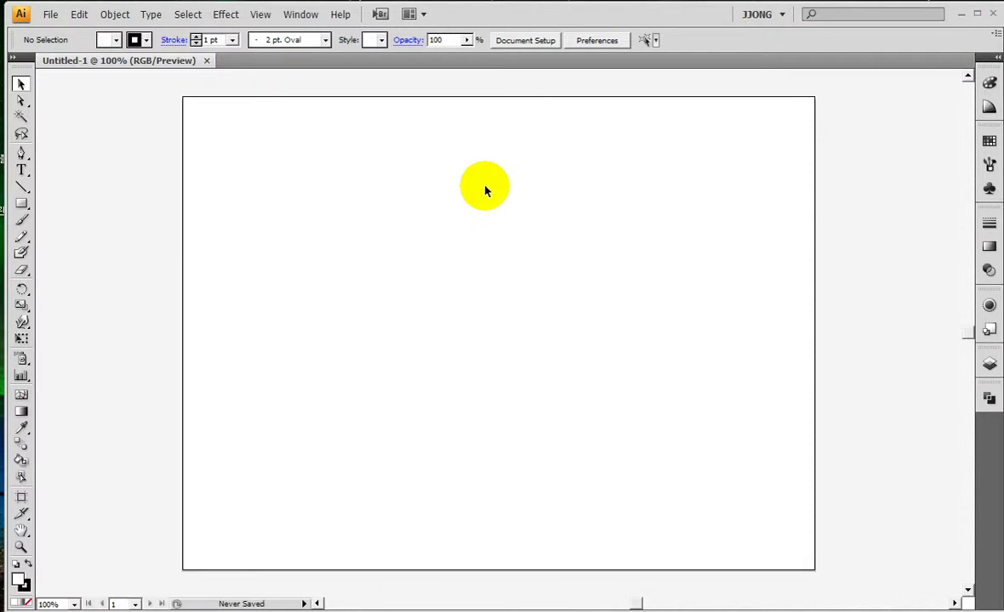